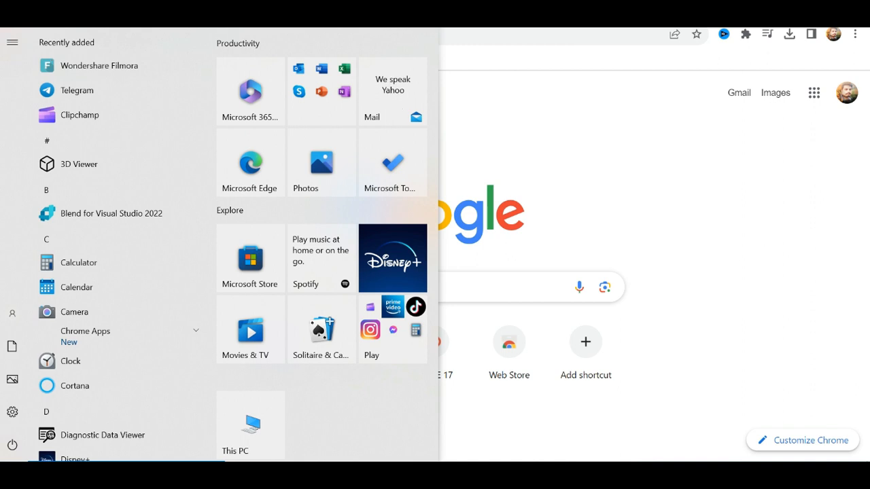
Find Command Prompt by searching for cmd and run it as administrator, closing the search results.
text(md)
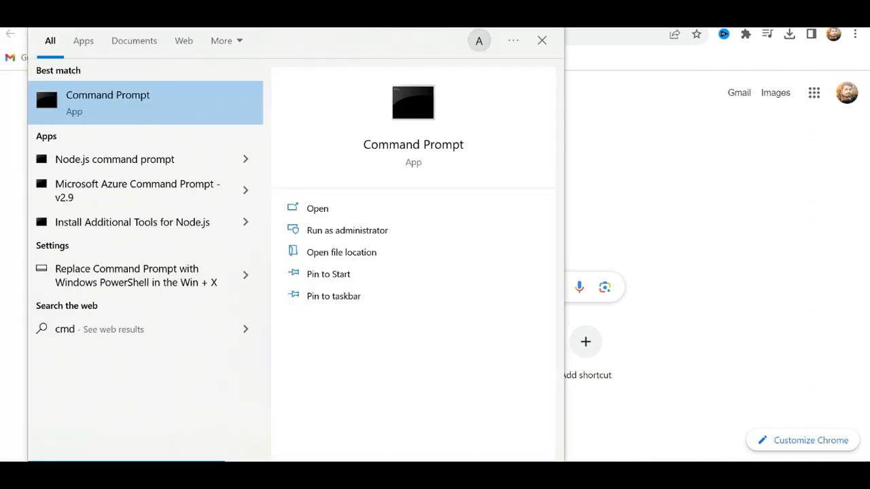
right_click(168, 97)
click(229, 111)
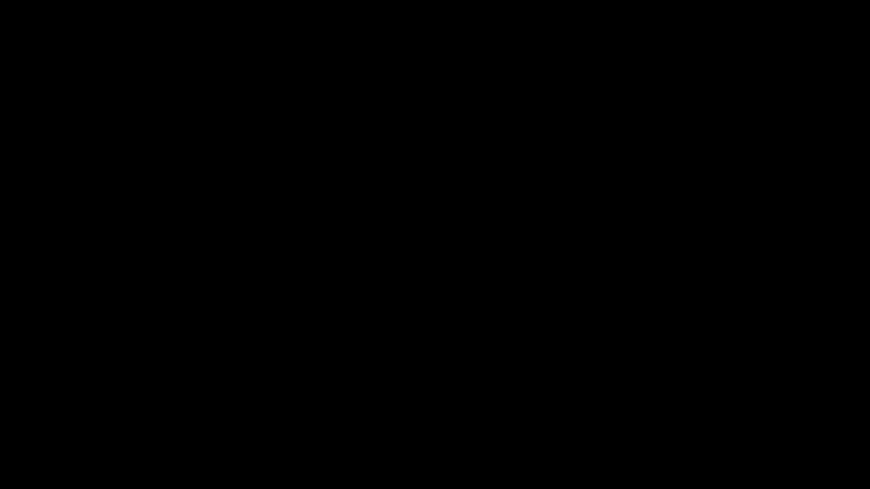
click(394, 324)
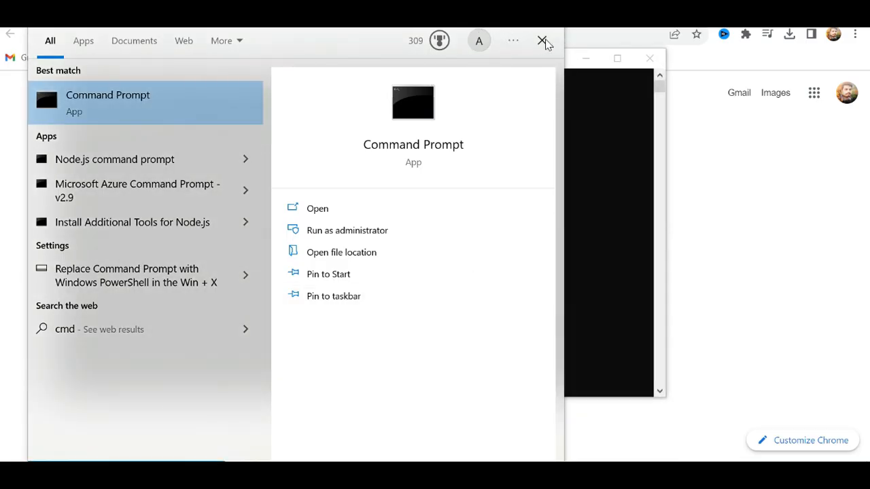
click(544, 42)
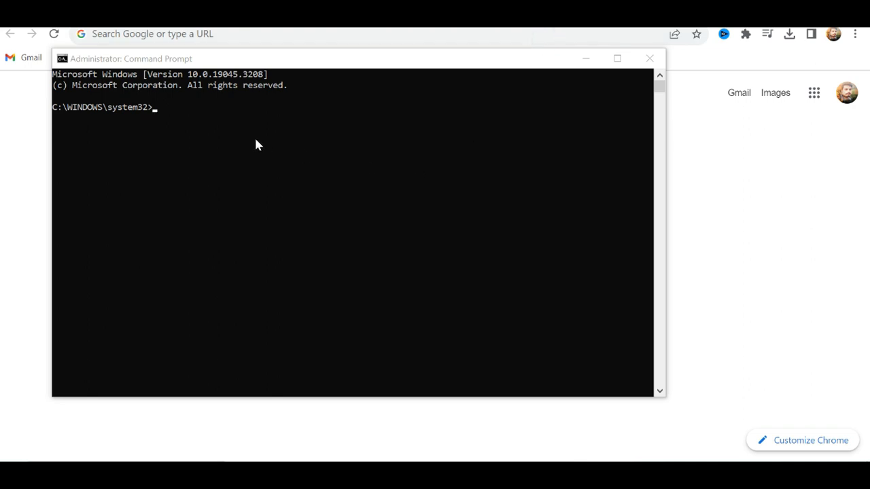
Check the installed Java version by running java -version, and close the Command Prompt.
click(158, 108)
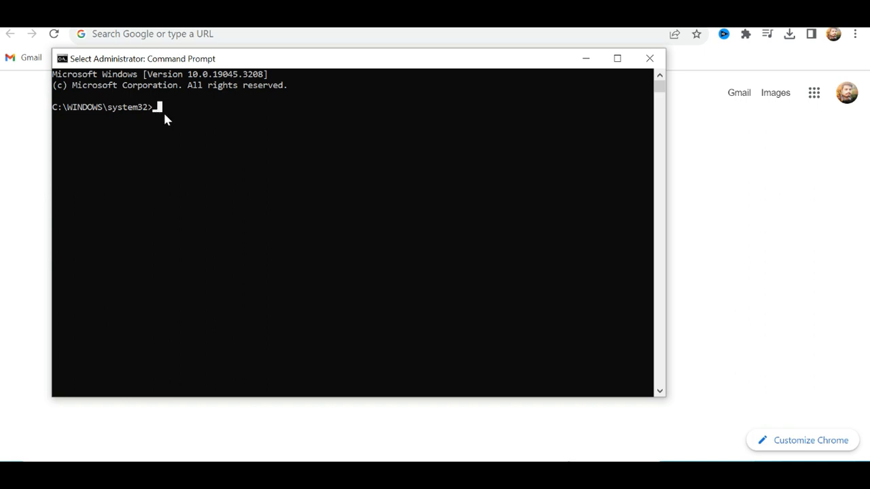
text(java)
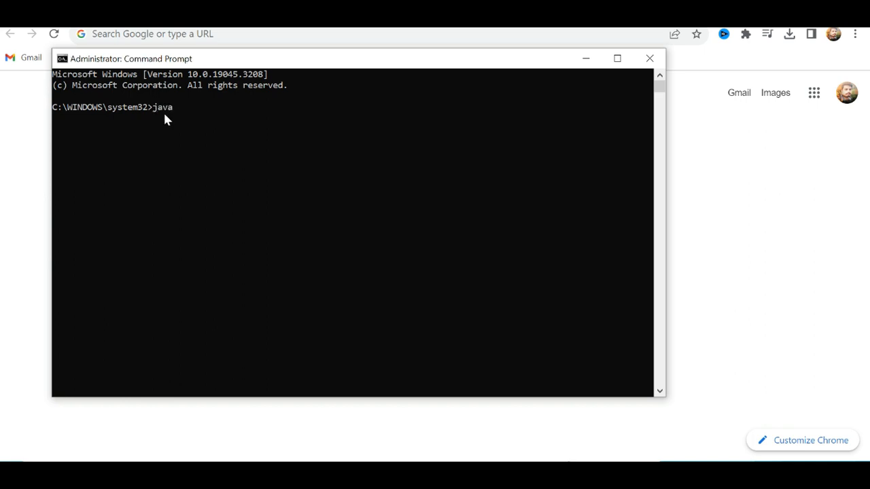
text( -version)
key(Return)
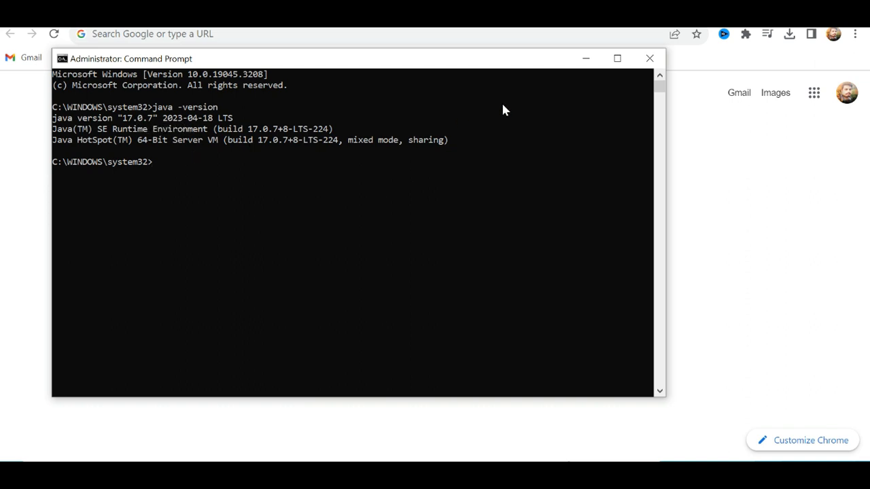
click(650, 60)
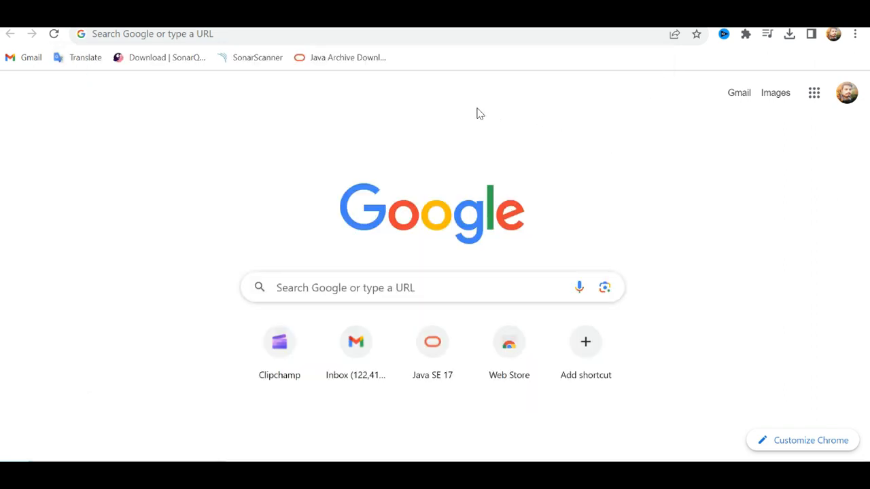
Download the Windows x64 Installer of Java SE Development Kit 17.0.7 from the bookmarked Java SE 17 Archive Downloads page.
click(348, 57)
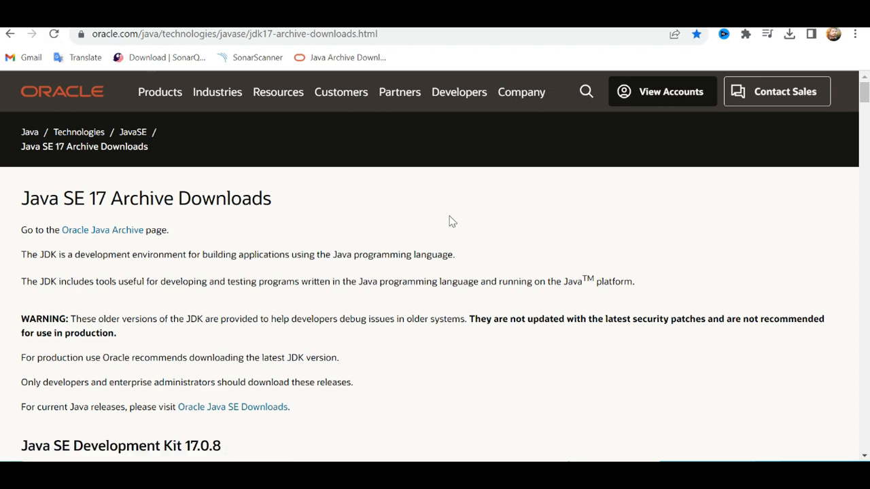
scroll(449, 221, down, 3)
scroll(448, 221, down, 2)
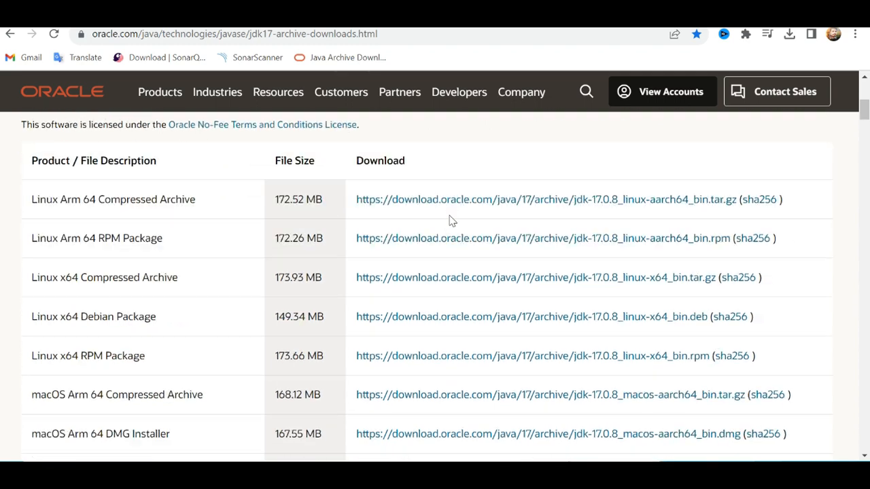
scroll(451, 219, up, 1)
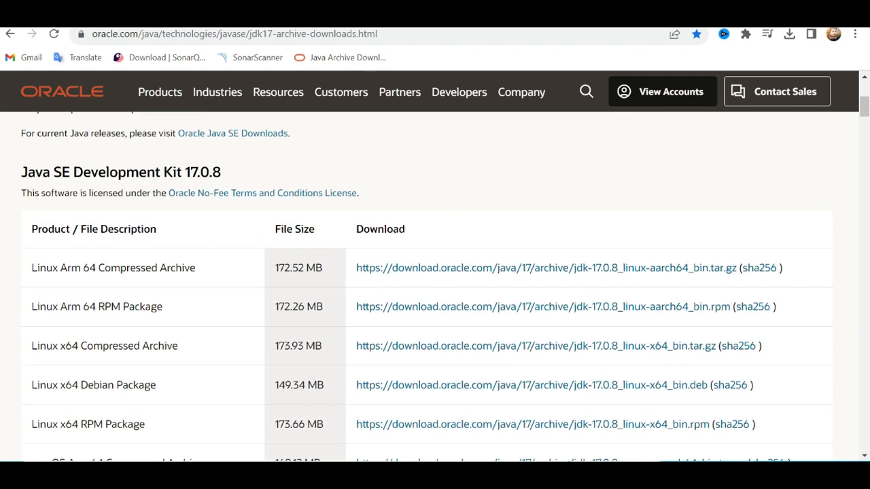
scroll(367, 187, down, 8)
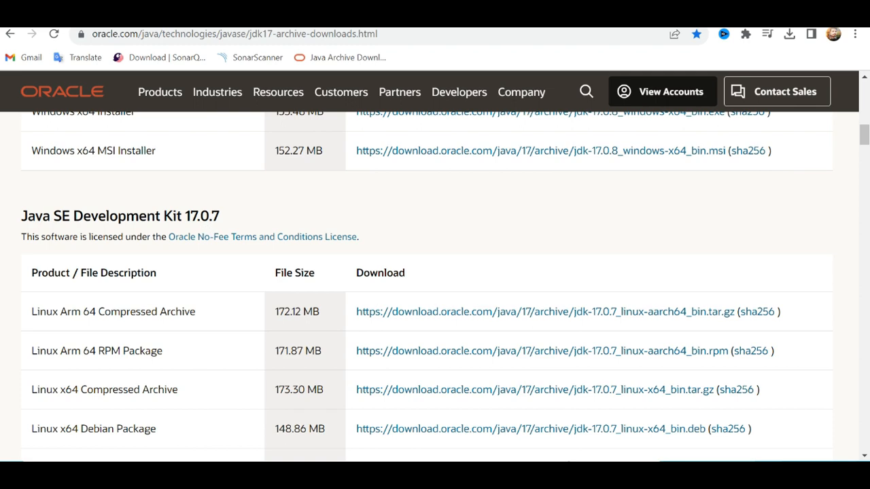
scroll(198, 227, down, 5)
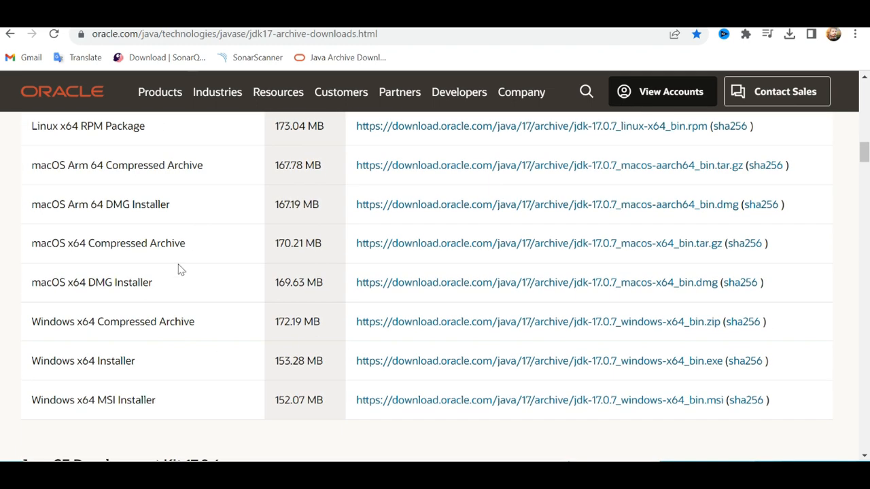
scroll(181, 270, down, 2)
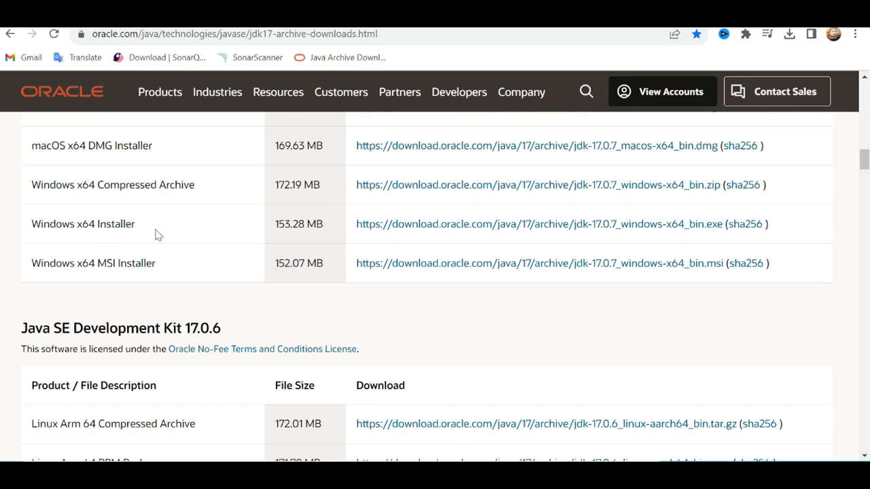
click(440, 228)
Visit the bookmarked SonarQube downloads page and download SonarScanner 4.8 for Windows 64-bit from the bookmarked SonarScanner documentation page.
click(175, 60)
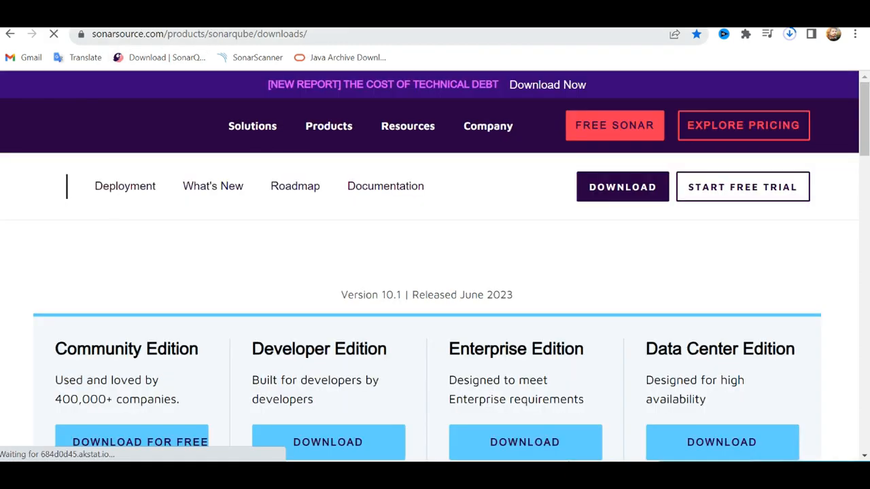
click(305, 34)
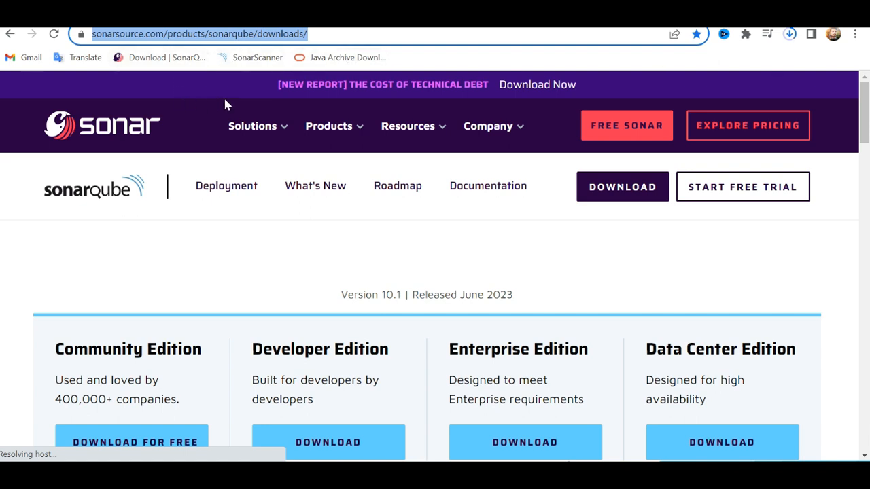
click(252, 60)
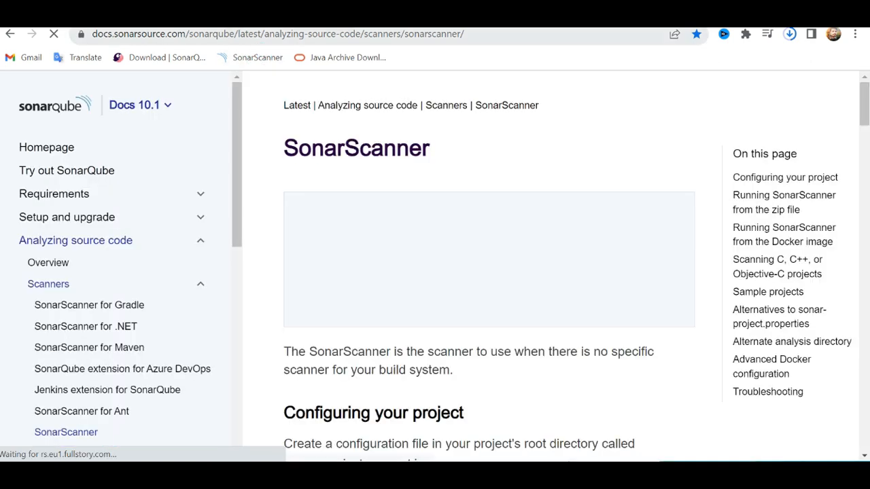
click(454, 34)
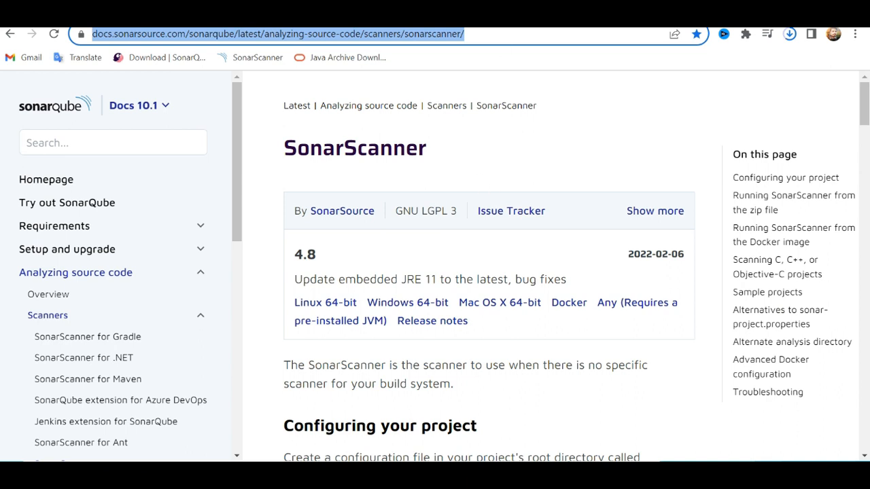
click(416, 309)
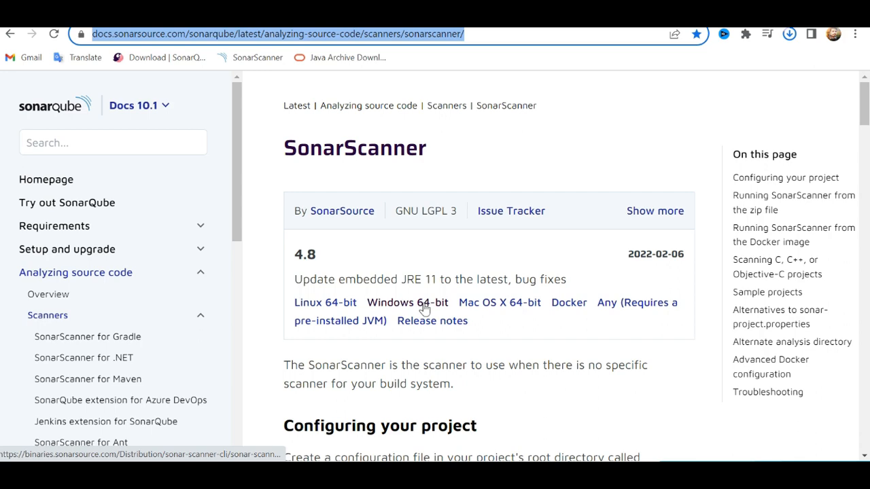
click(425, 309)
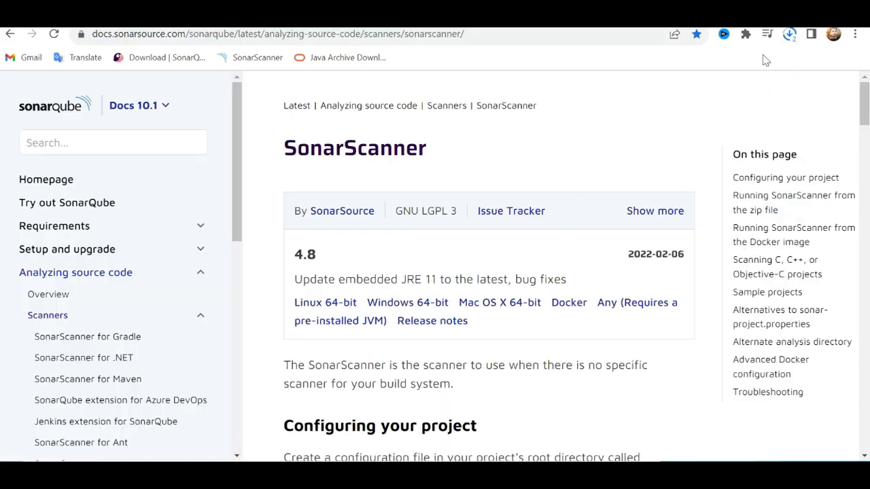
Leave the browser, exit the slideshow, and show the Downloads folder in File Explorer.
click(796, 11)
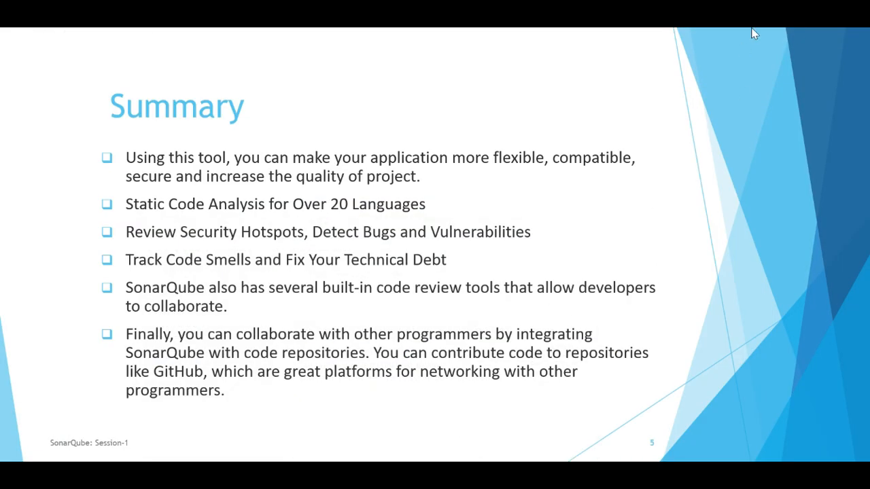
click(743, 44)
key(Escape)
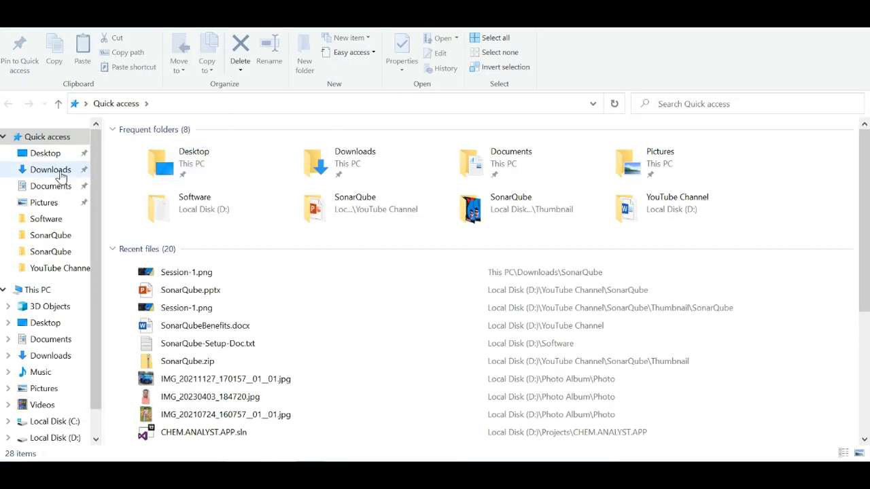
click(60, 170)
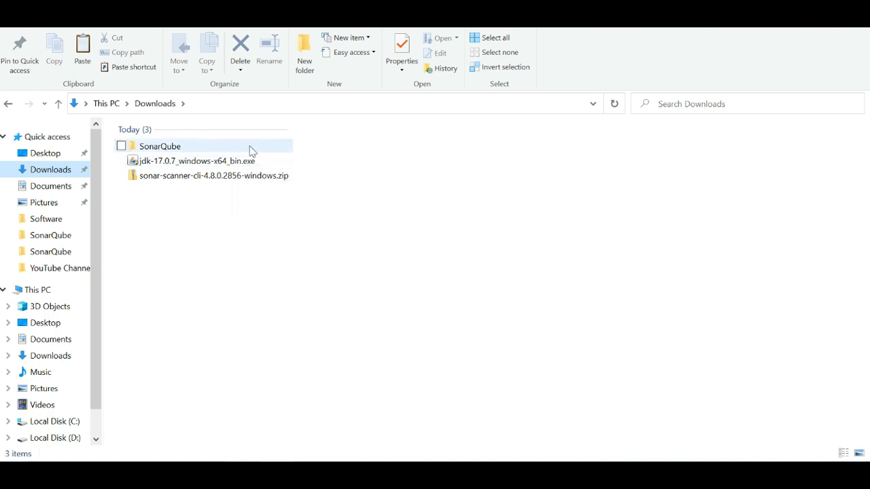
click(225, 161)
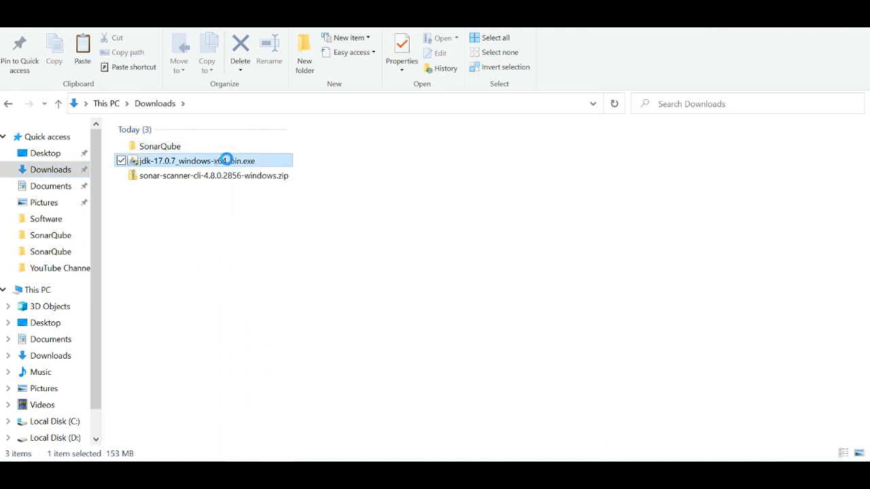
right_click(226, 160)
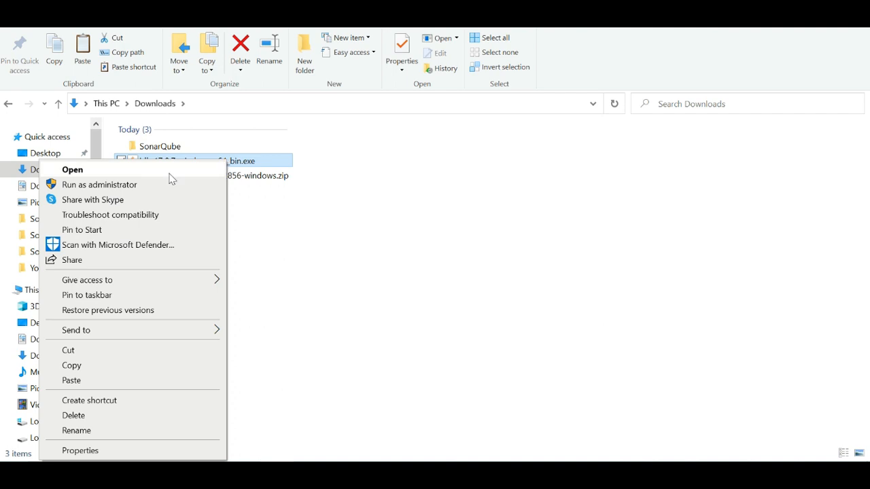
click(424, 193)
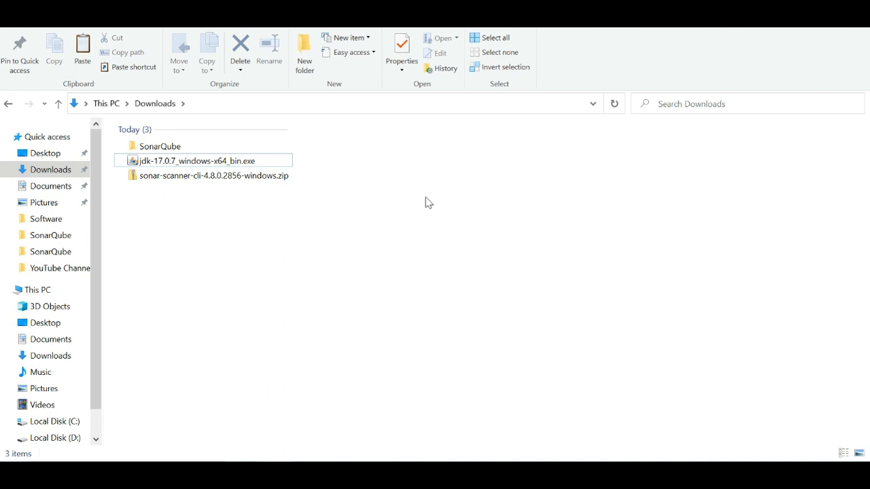
Search Windows for env and open the Environment Variables dialog from the system environment variables settings.
click(126, 471)
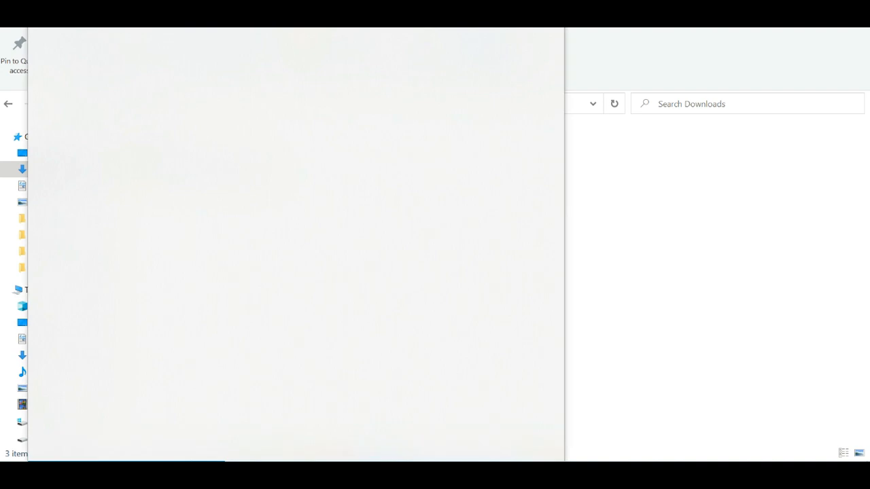
text(e)
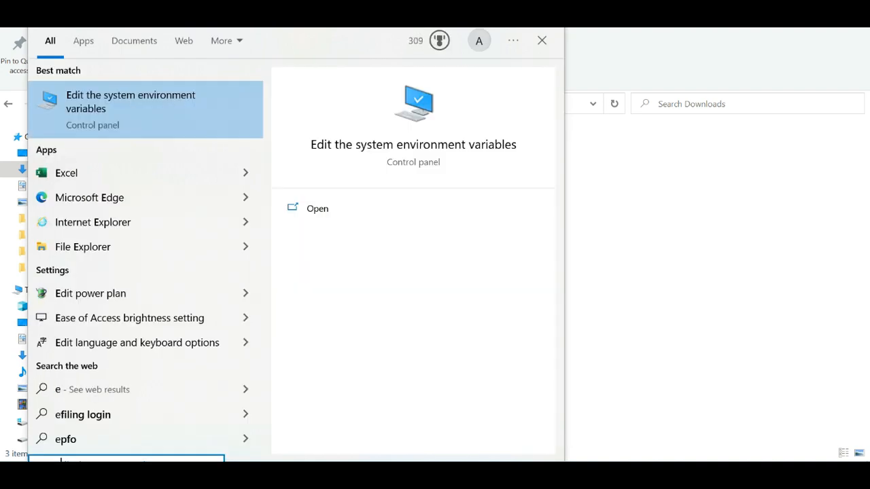
text(nv)
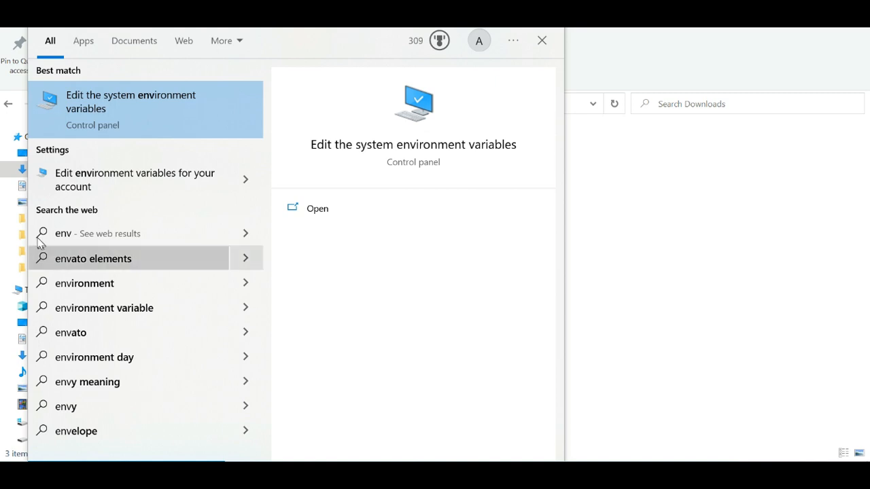
click(132, 105)
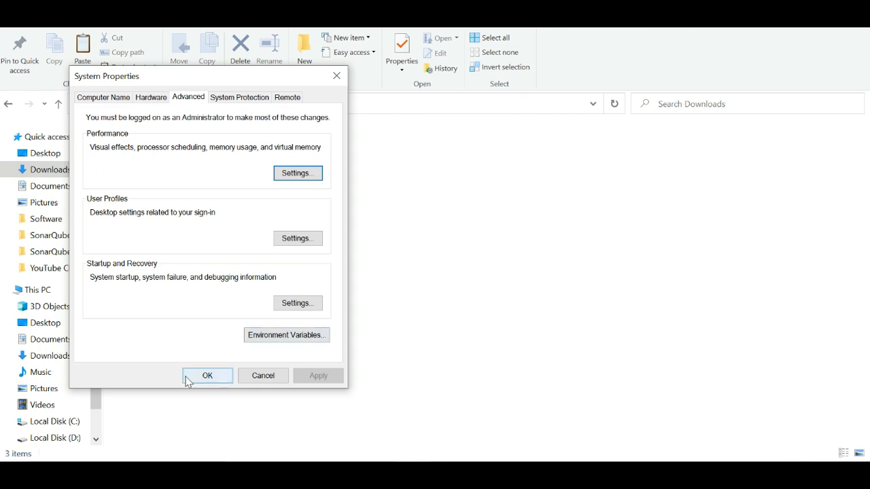
click(282, 335)
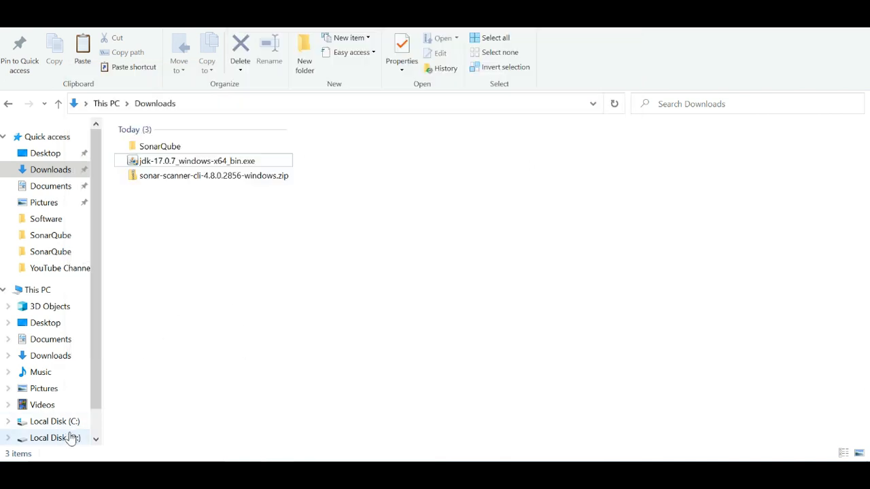
Open the jdk-17 installation folder under Program Files\Java on Local Disk (C:) in File Explorer.
click(72, 424)
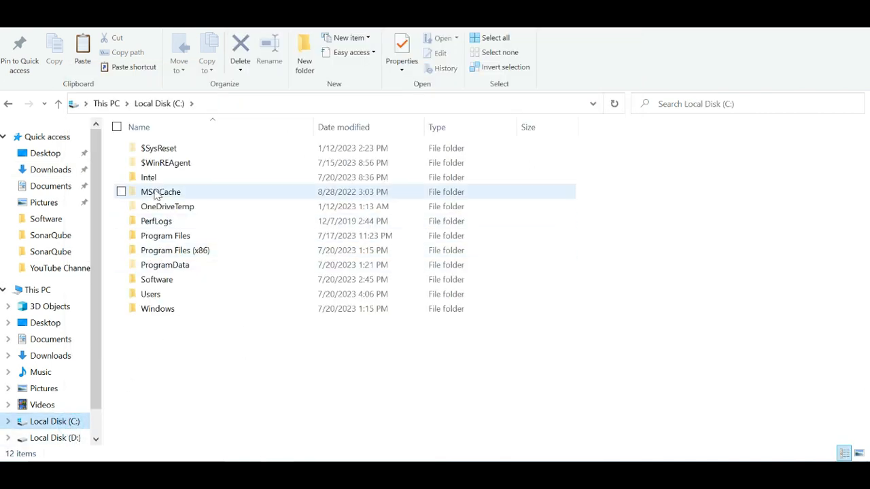
double_click(164, 237)
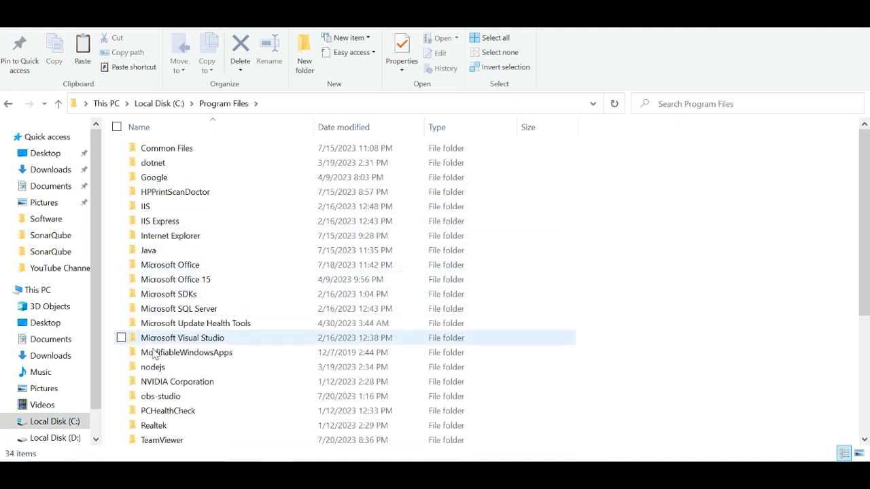
double_click(155, 250)
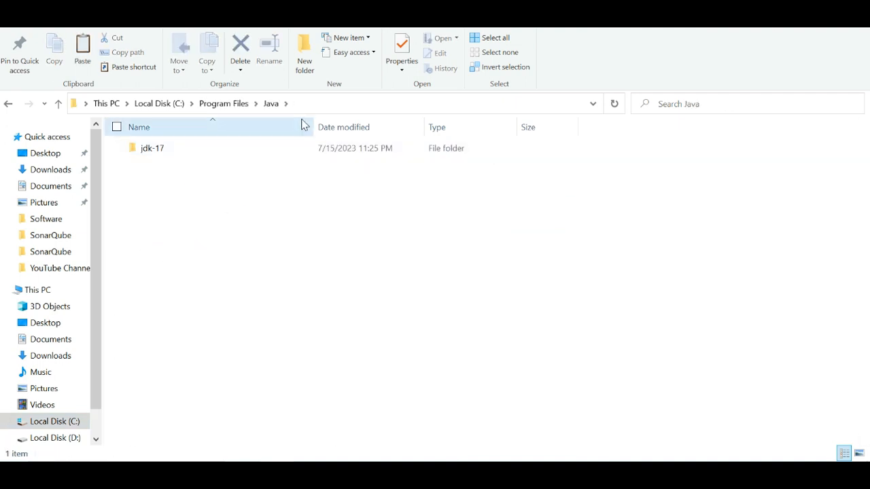
double_click(160, 148)
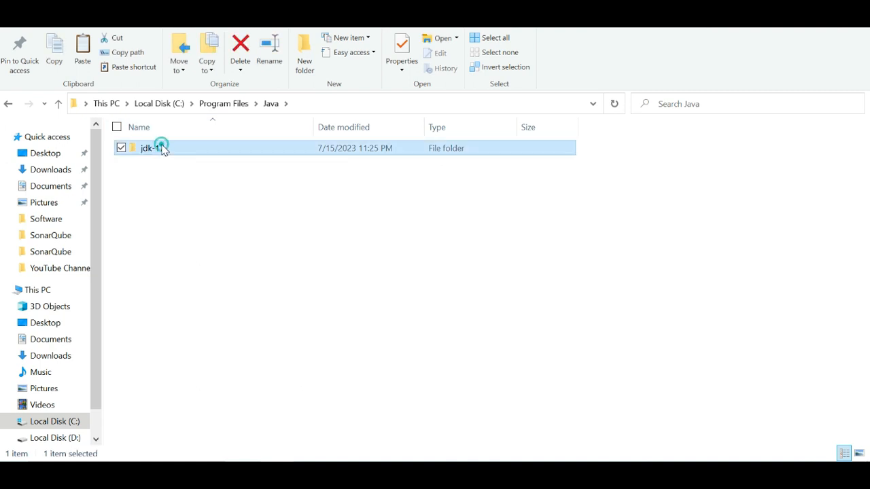
Fill in a new user variable JAVA_HOME with the copied path C:\Program Files\Java\jdk-17, and discard it without saving.
click(352, 104)
key(ctrl+c)
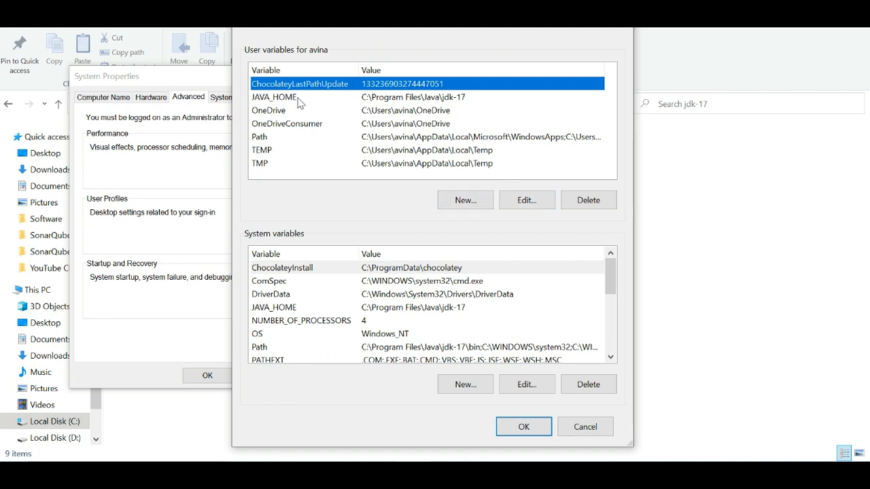
click(463, 204)
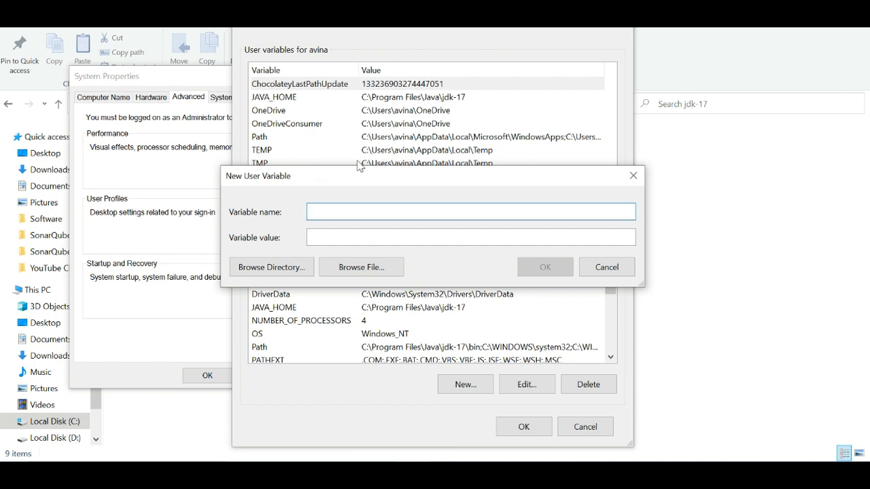
key(ctrl+v)
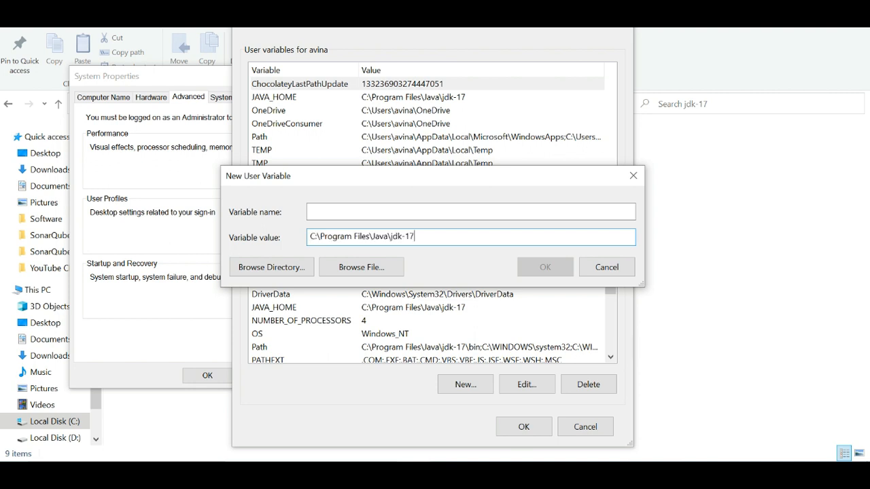
click(354, 212)
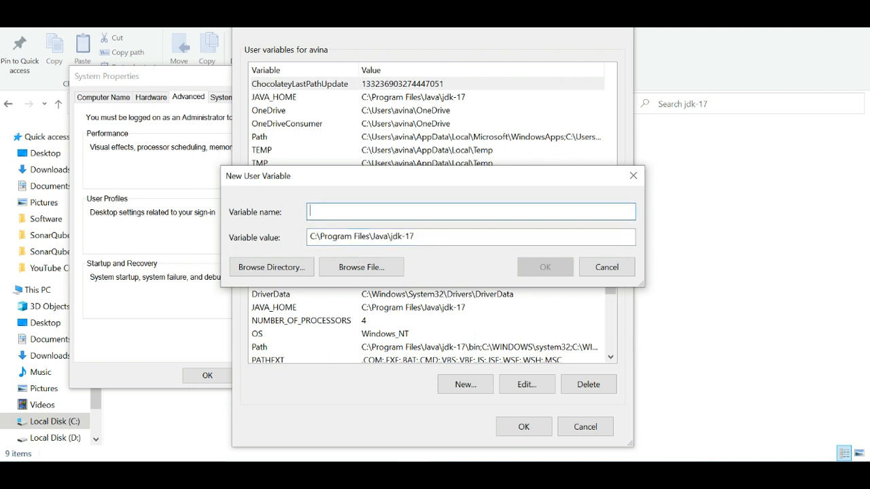
text(JAVA_HOME)
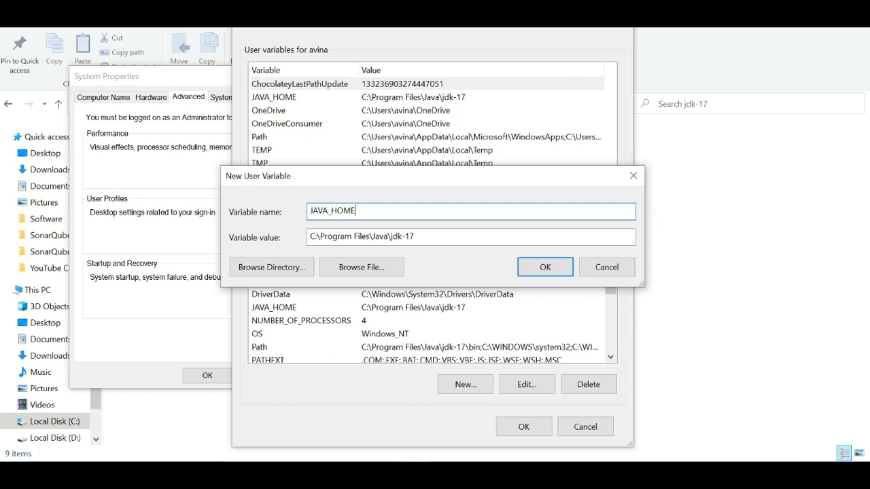
click(599, 267)
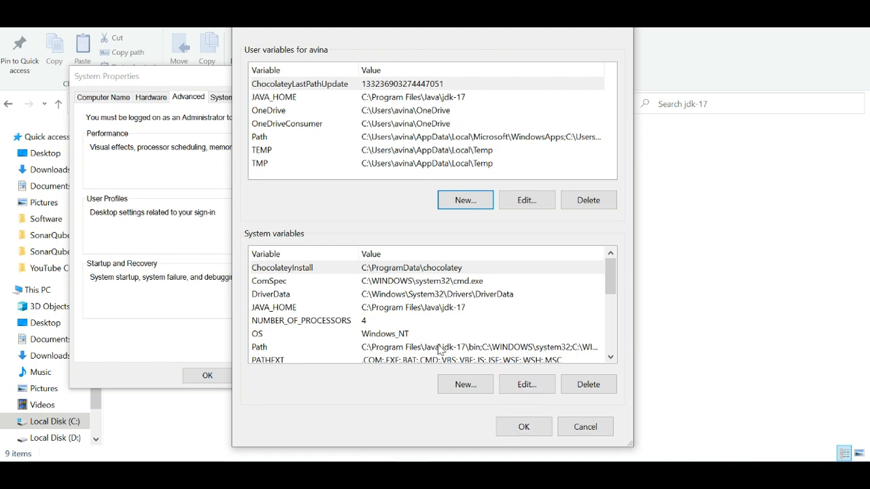
click(444, 347)
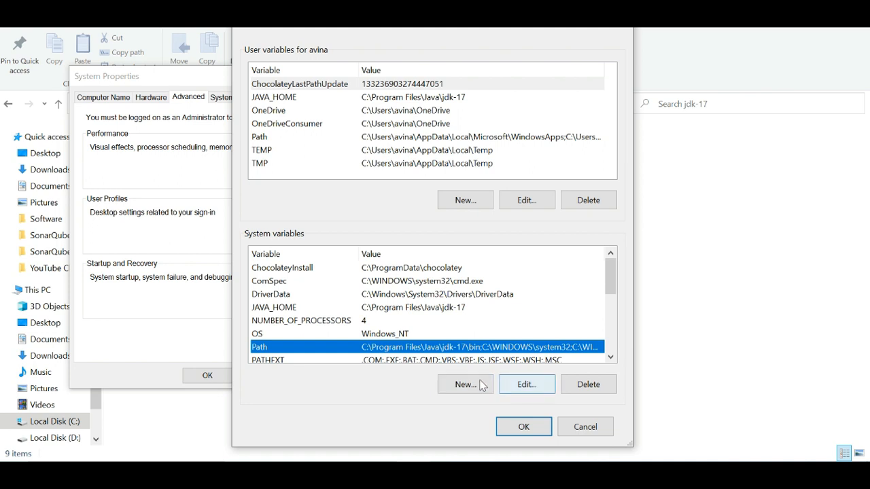
click(467, 385)
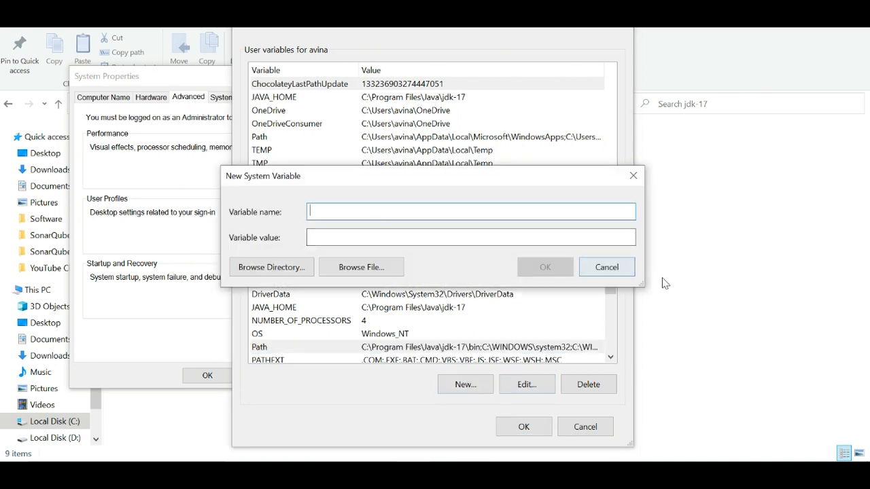
click(621, 269)
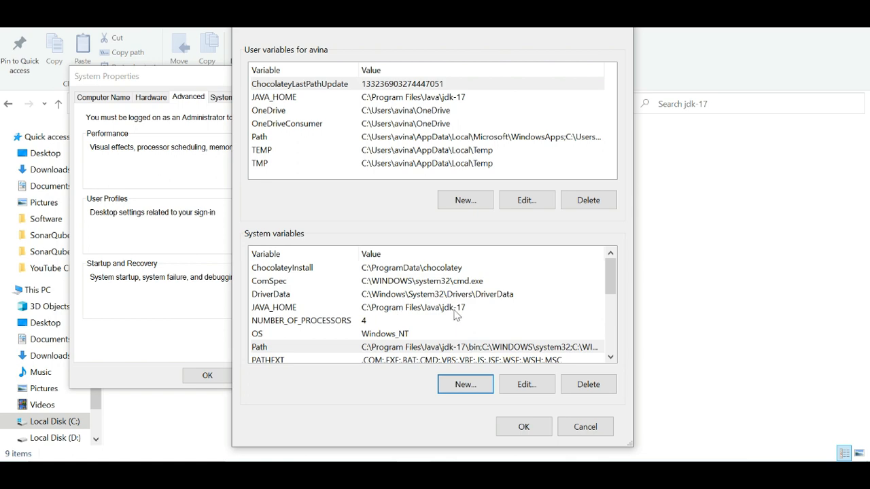
Check the system Path variable's jdk-17\bin entry against the JDK's bin folder, and close all system settings dialogs without saving.
click(375, 349)
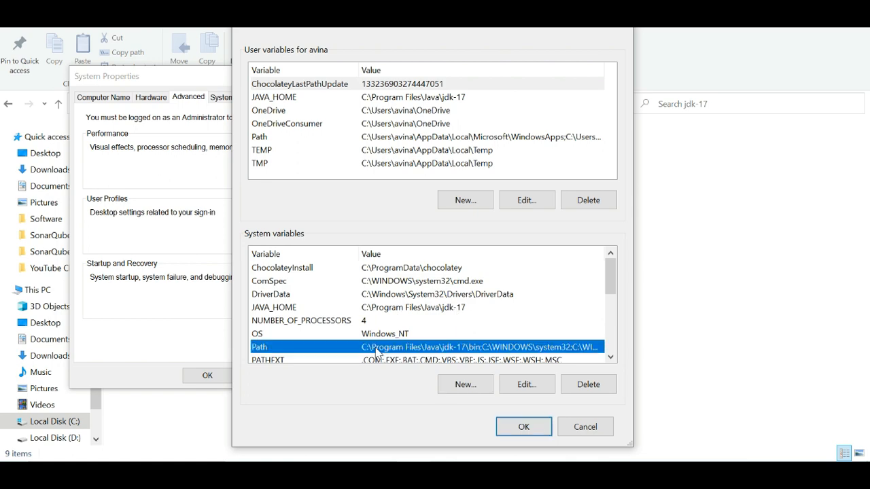
click(526, 385)
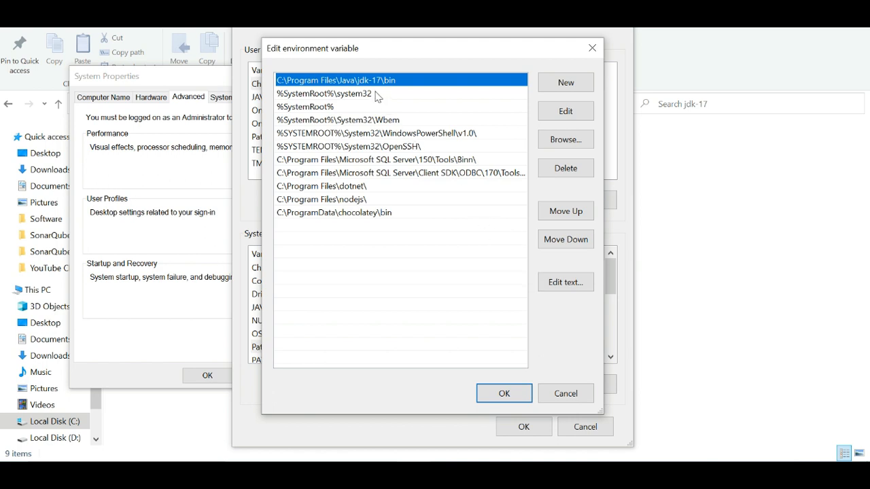
double_click(449, 82)
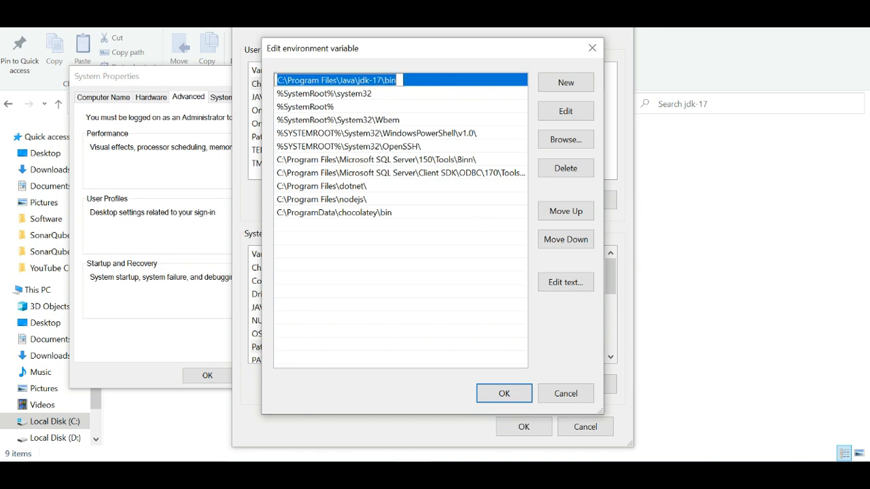
click(397, 81)
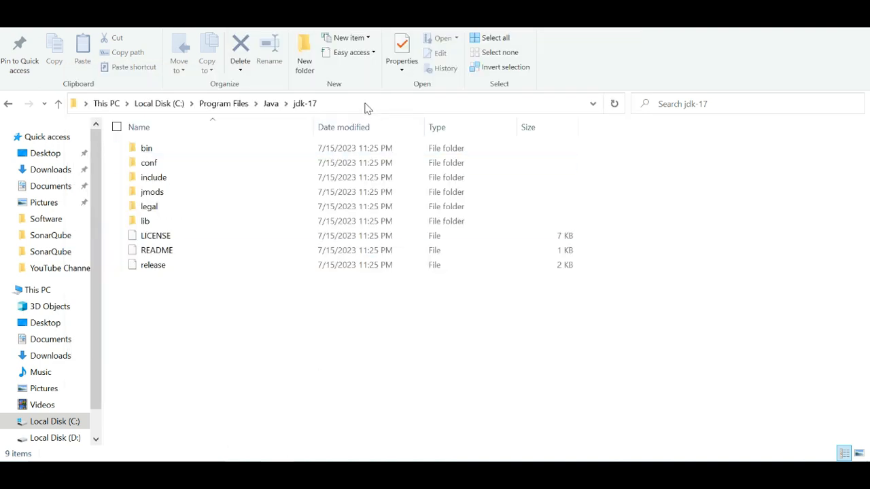
double_click(148, 148)
click(382, 103)
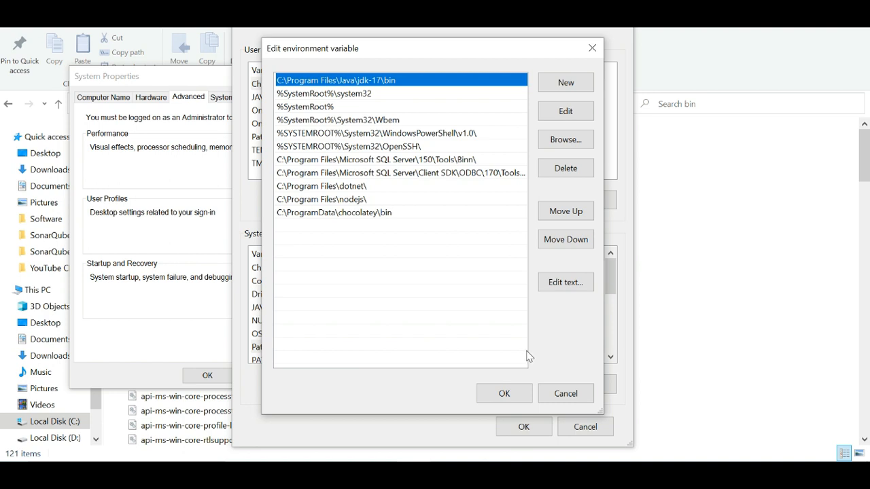
click(578, 398)
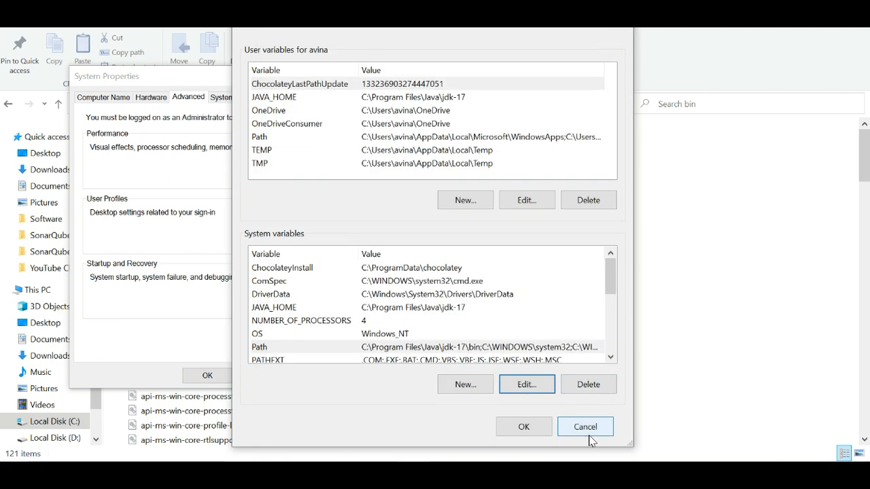
click(583, 427)
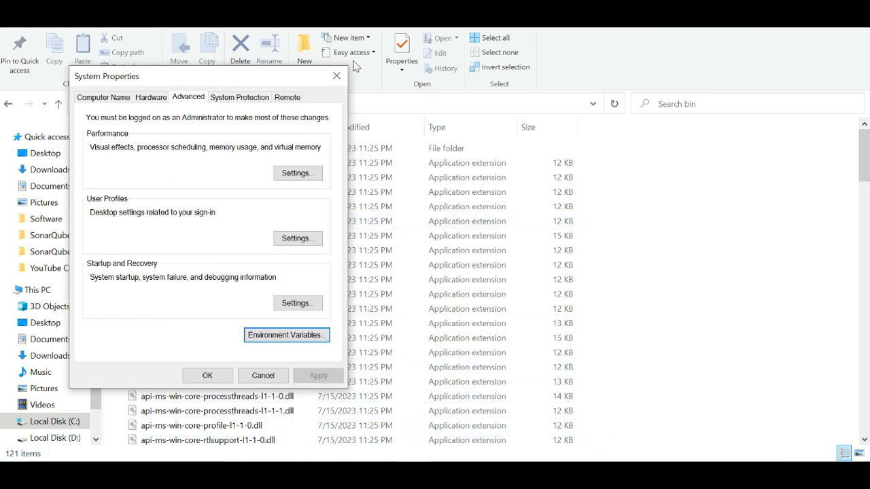
click(335, 76)
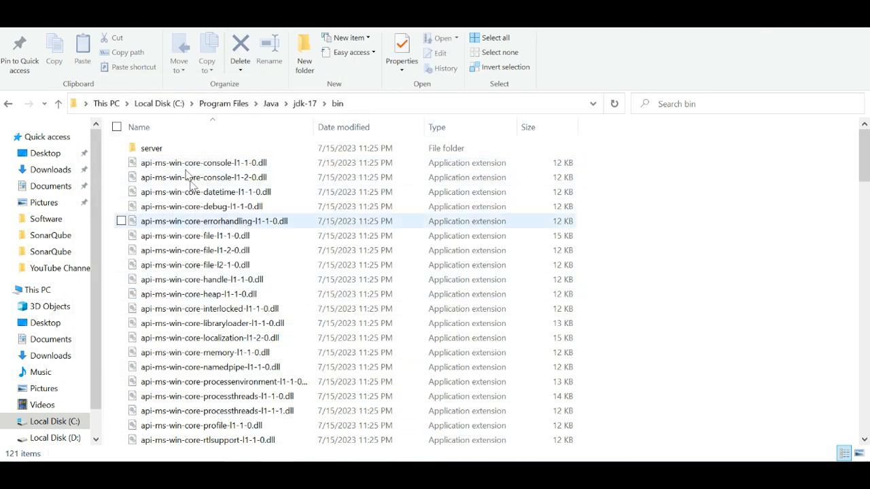
Show the Downloads folder, and switch to Chrome to download SonarQube Community Edition from the bookmarked SonarQube downloads page.
click(61, 173)
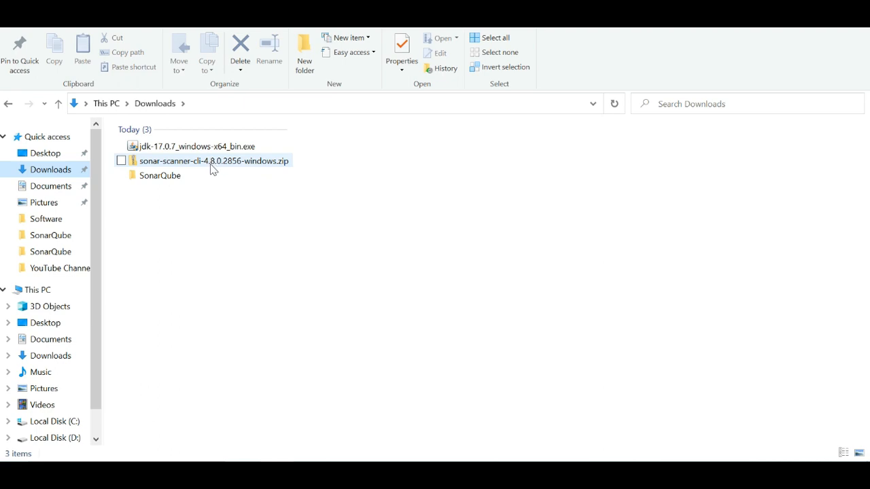
click(296, 474)
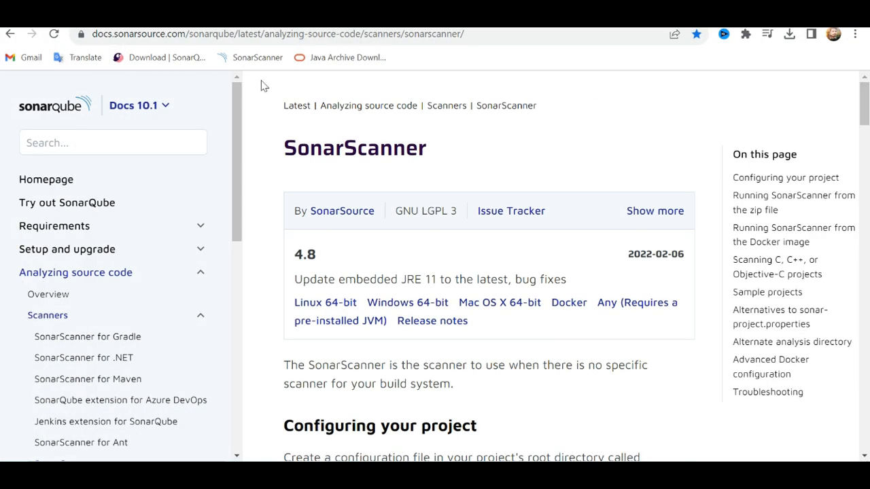
click(155, 59)
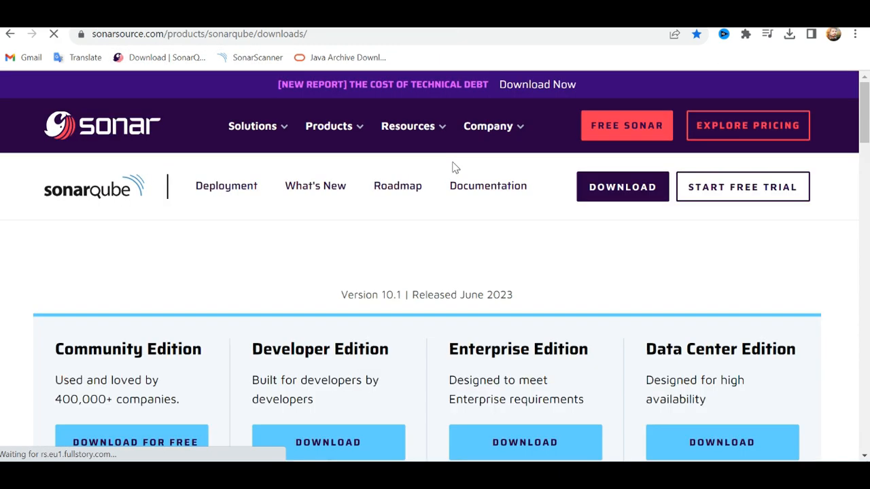
scroll(390, 306, down, 4)
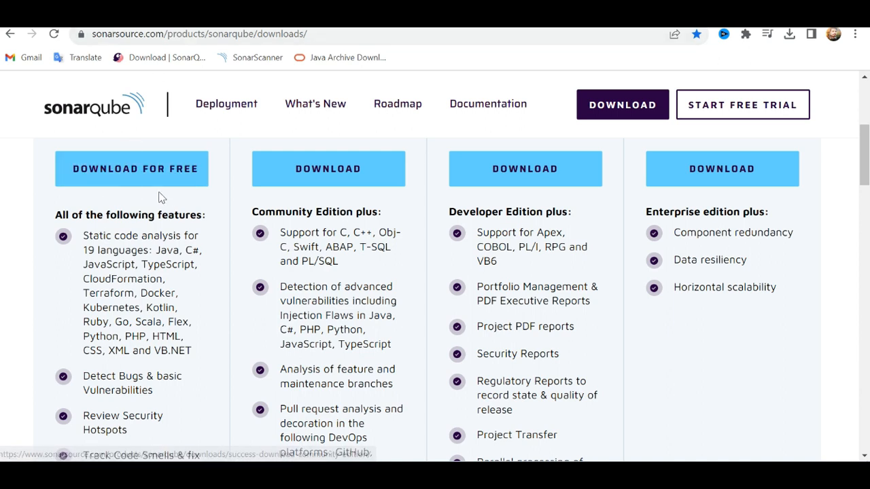
click(136, 175)
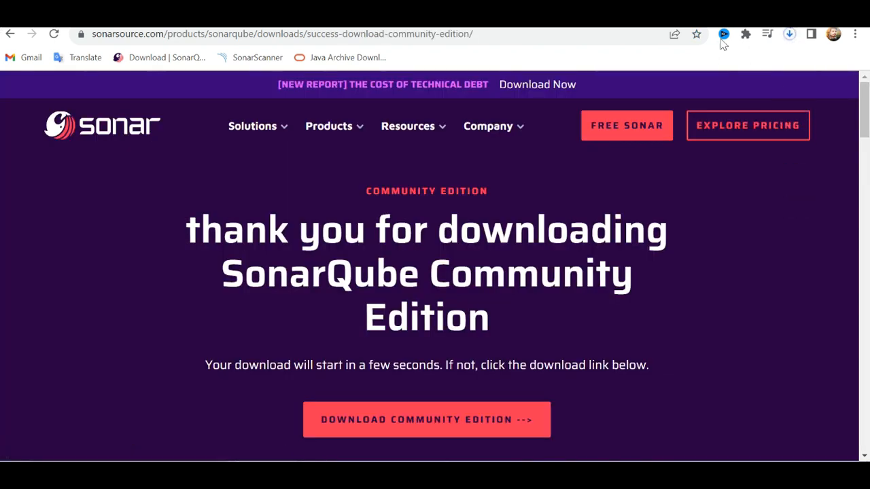
Extract sonar-scanner-cli-4.8.0.2856-windows.zip directly into the Downloads folder in File Explorer, without the extra destination subfolder.
click(274, 475)
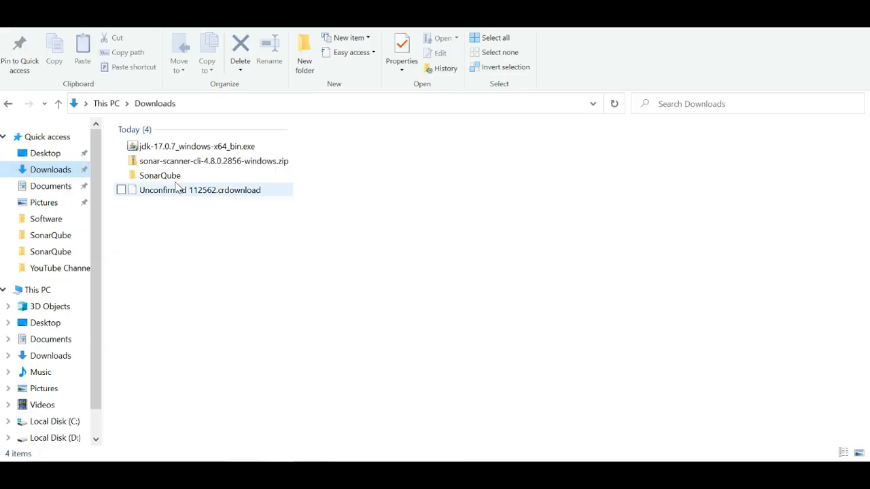
click(196, 162)
right_click(198, 163)
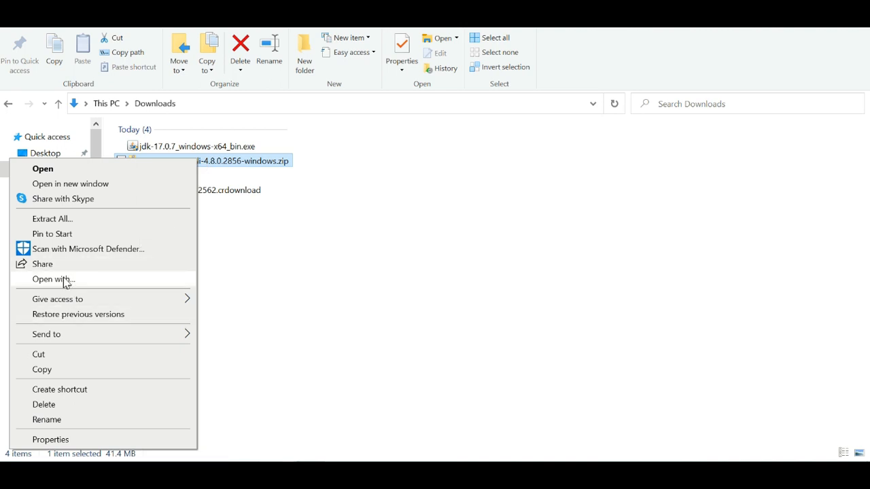
click(72, 219)
click(506, 170)
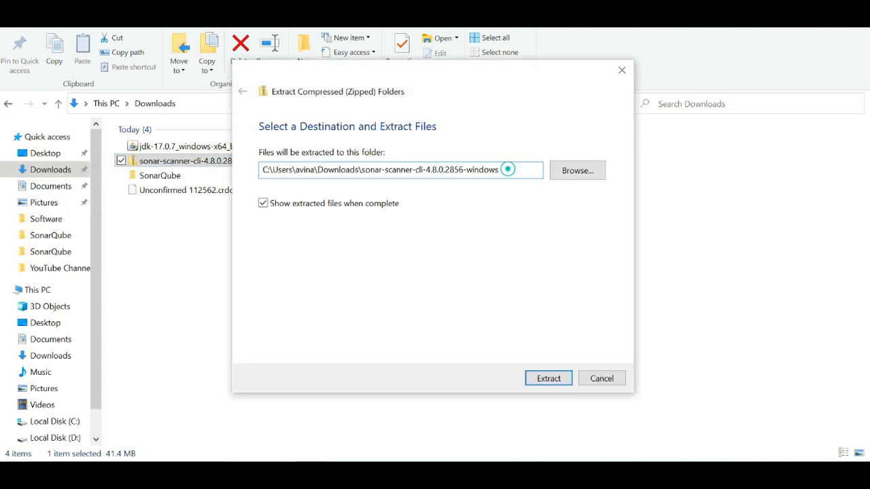
key(BackSpace)
key(BackSpace)
key(BackSpace)
key(BackSpace)
key(BackSpace)
key(BackSpace)
key(BackSpace)
key(BackSpace)
key(BackSpace)
key(BackSpace)
key(BackSpace)
key(BackSpace)
key(BackSpace)
key(BackSpace)
key(BackSpace)
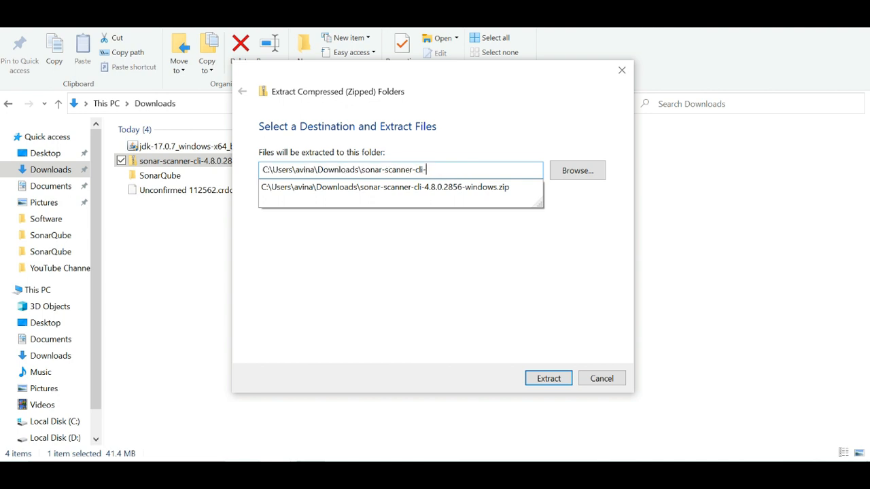
key(BackSpace)
key(BackSpace)
key(BackSpace)
key(BackSpace)
key(BackSpace)
key(BackSpace)
key(BackSpace)
key(BackSpace)
key(BackSpace)
key(BackSpace)
key(BackSpace)
key(BackSpace)
key(BackSpace)
key(BackSpace)
key(BackSpace)
key(BackSpace)
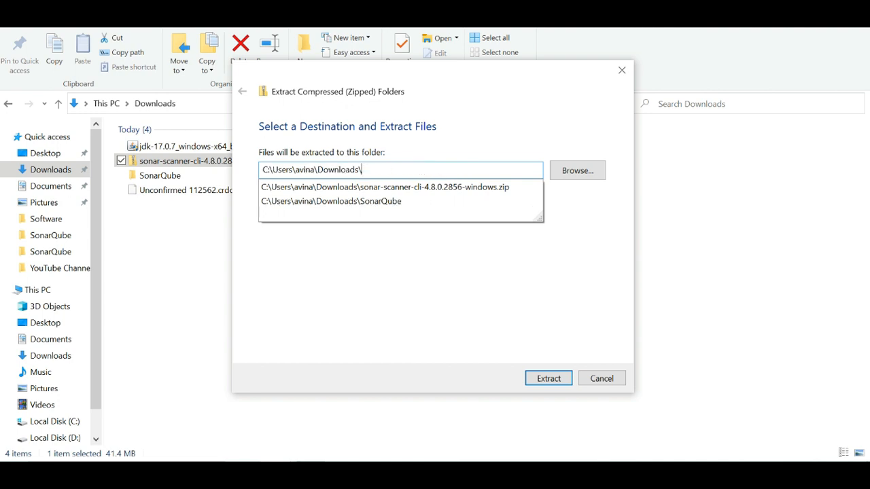
click(548, 378)
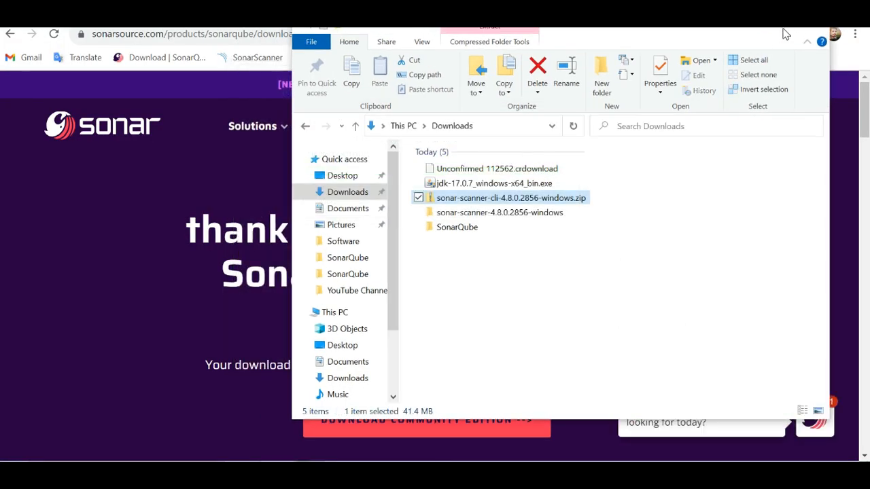
Maximize the File Explorer window, look inside the extracted sonar-scanner-4.8.0.2856-windows folder, and return to Downloads.
click(785, 29)
click(204, 195)
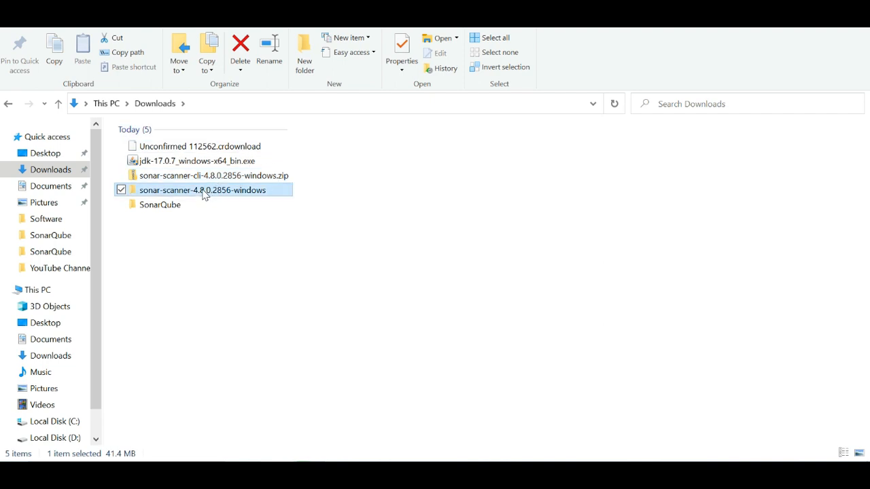
double_click(204, 195)
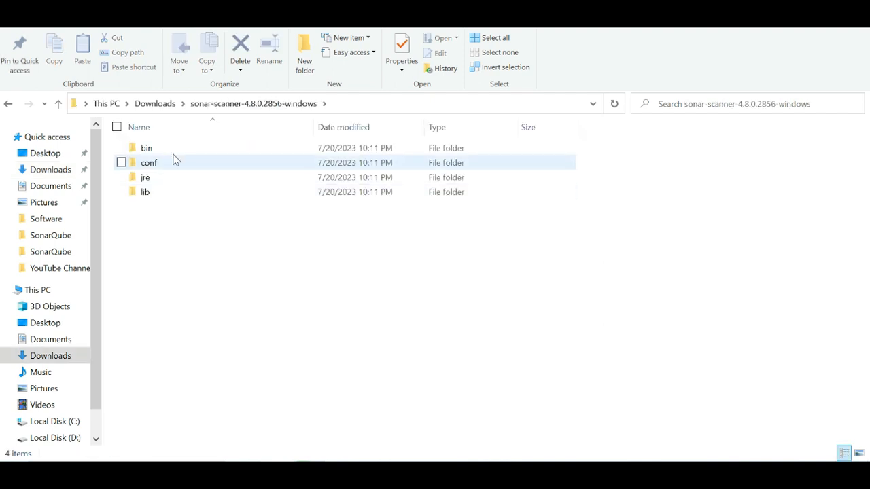
click(156, 104)
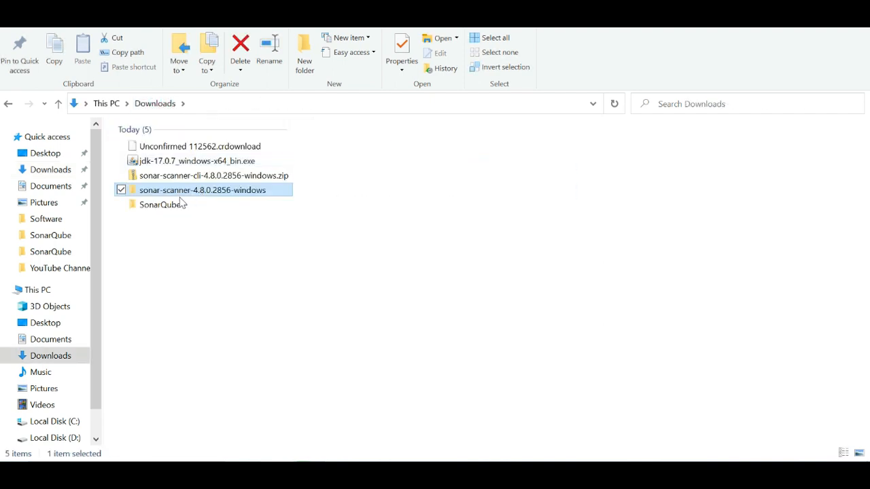
Copy the sonar-scanner-4.8.0.2856-windows folder from Downloads into the Software folder on Local Disk (C:).
click(214, 253)
click(215, 189)
key(ctrl+c)
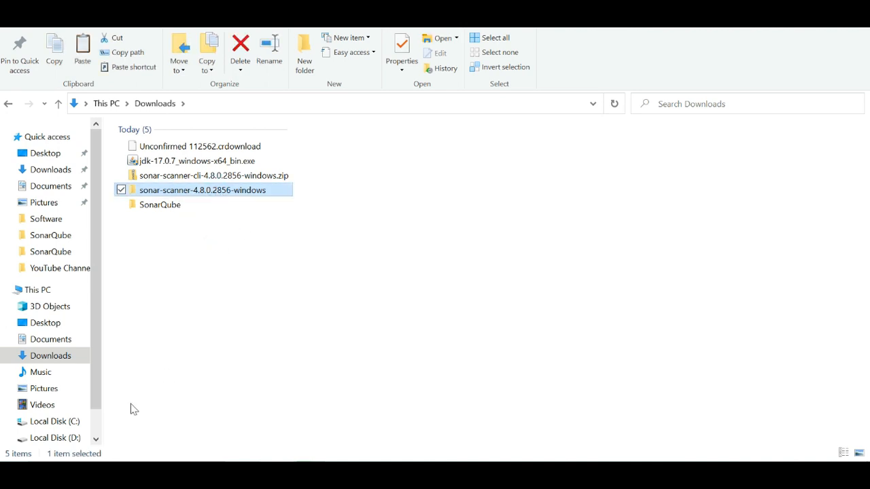
click(60, 419)
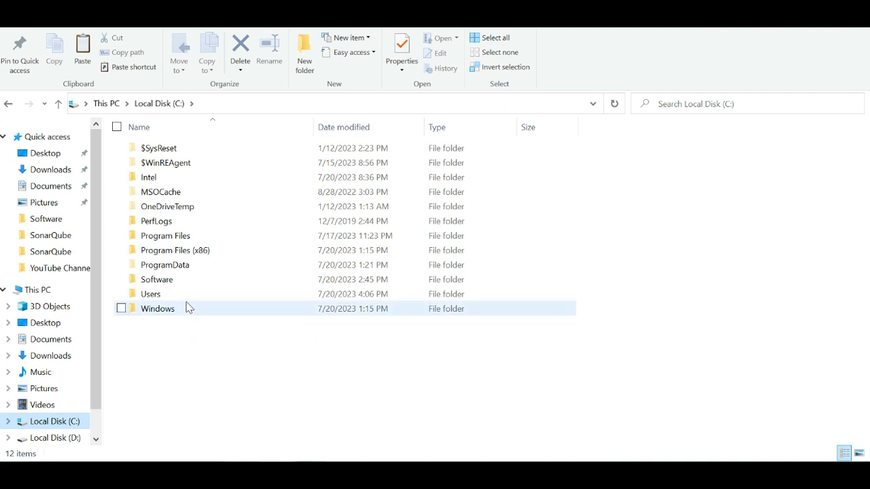
double_click(170, 279)
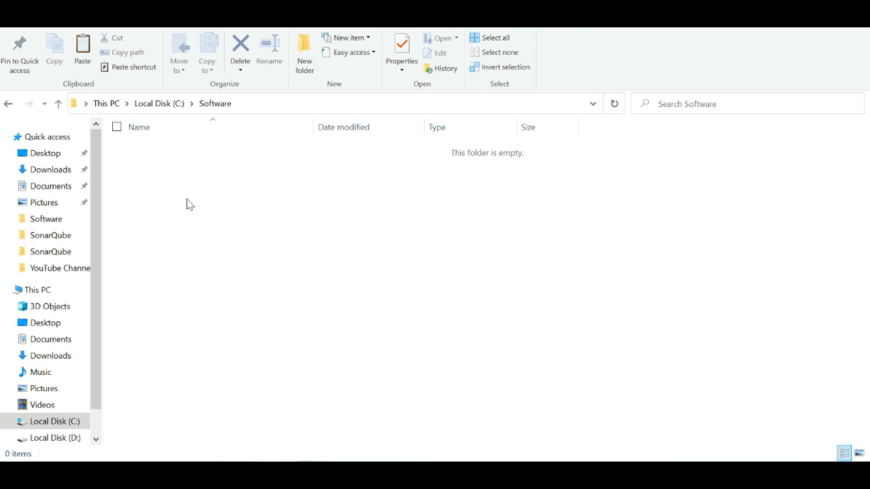
key(ctrl+v)
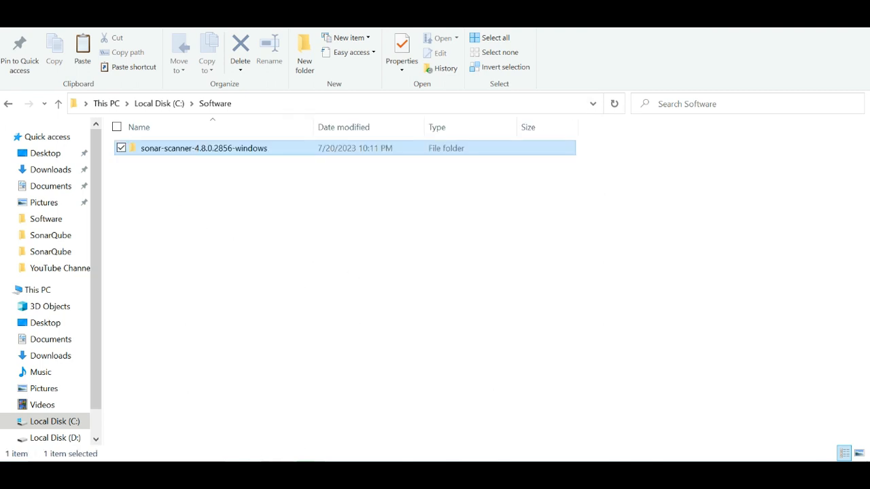
Check Downloads for the SonarQube archive, and open conf\sonar-scanner.properties from C:\Software\sonar-scanner-4.8.0.2856-windows in a maximized Notepad window.
click(58, 170)
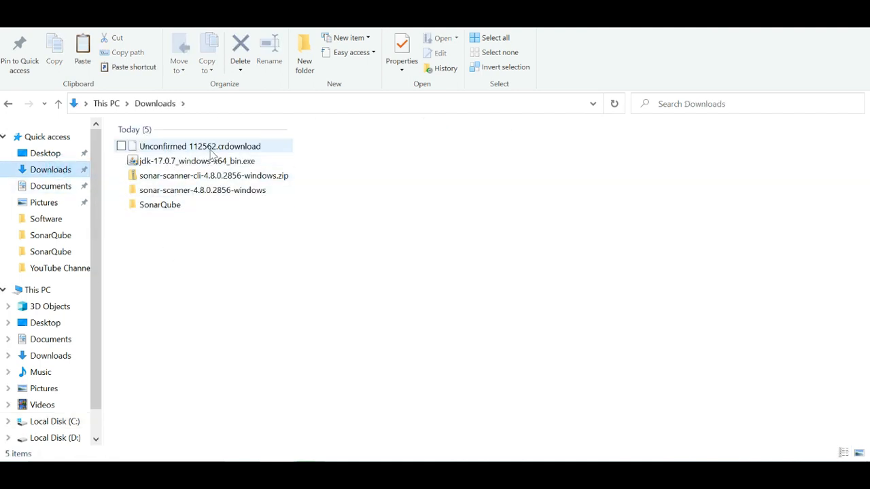
click(257, 476)
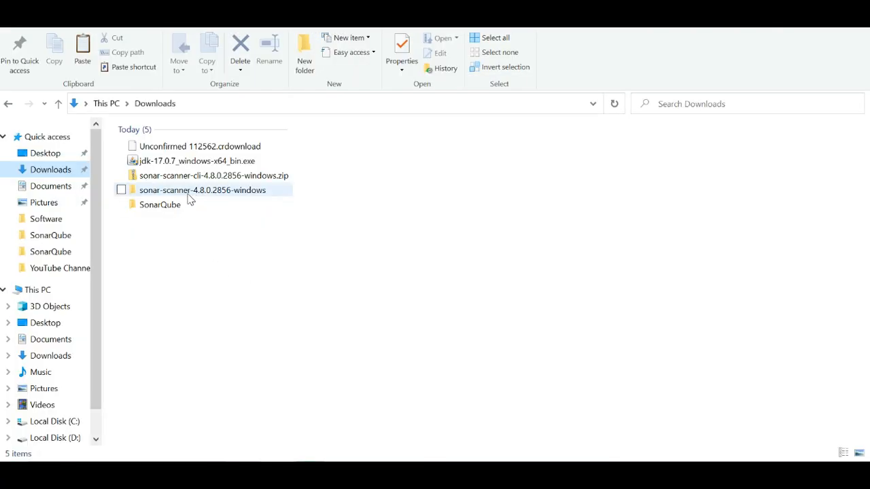
click(61, 421)
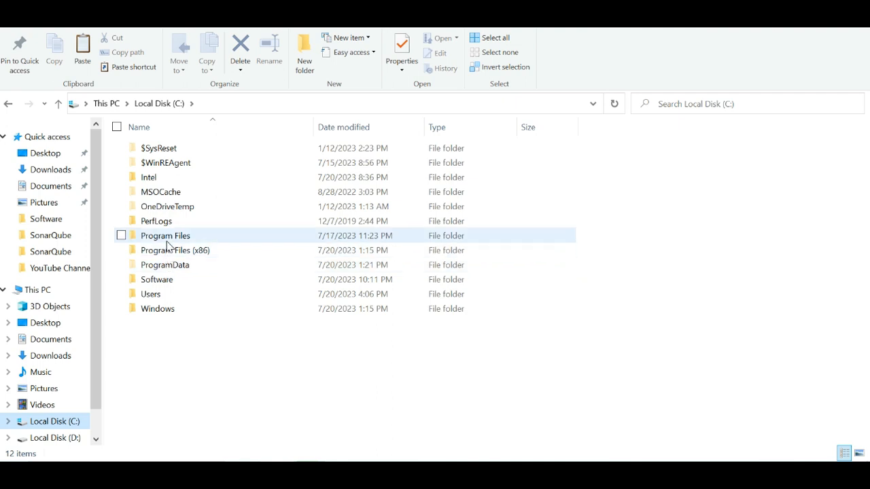
double_click(166, 280)
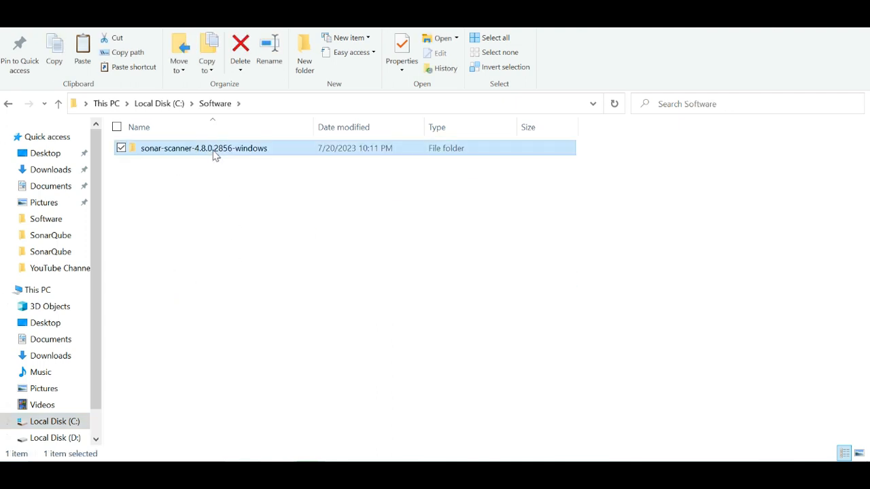
double_click(214, 154)
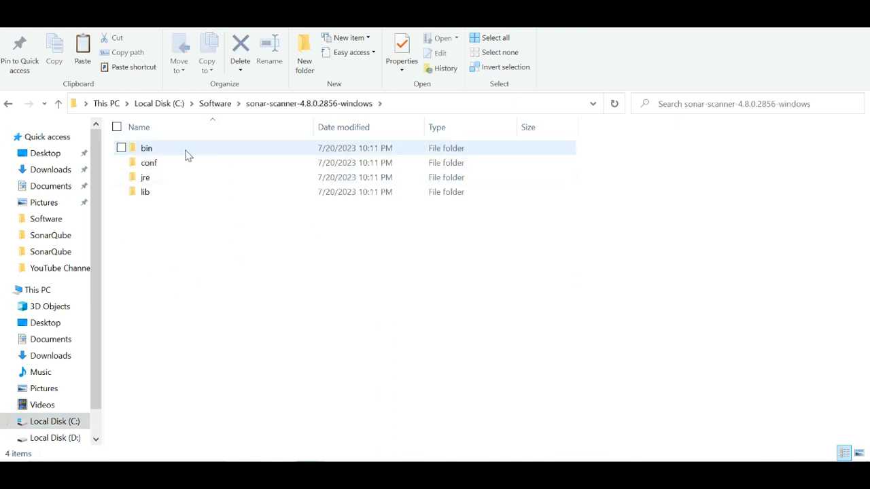
double_click(154, 166)
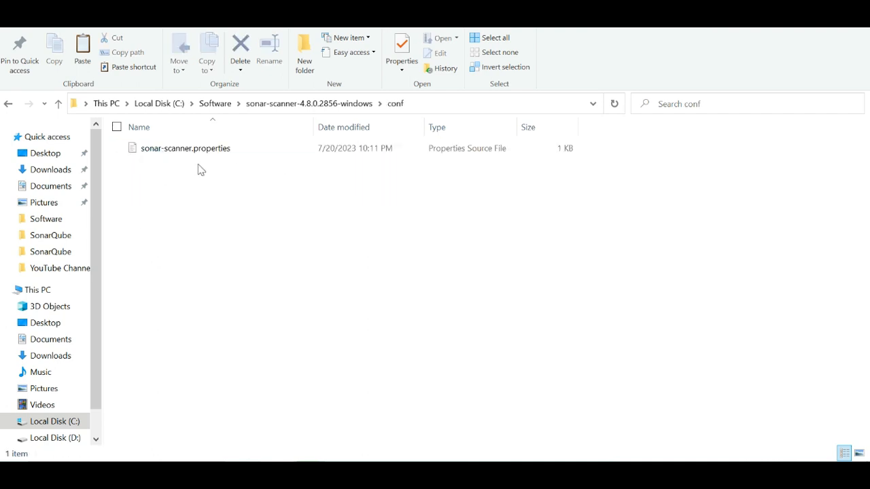
click(175, 152)
right_click(178, 152)
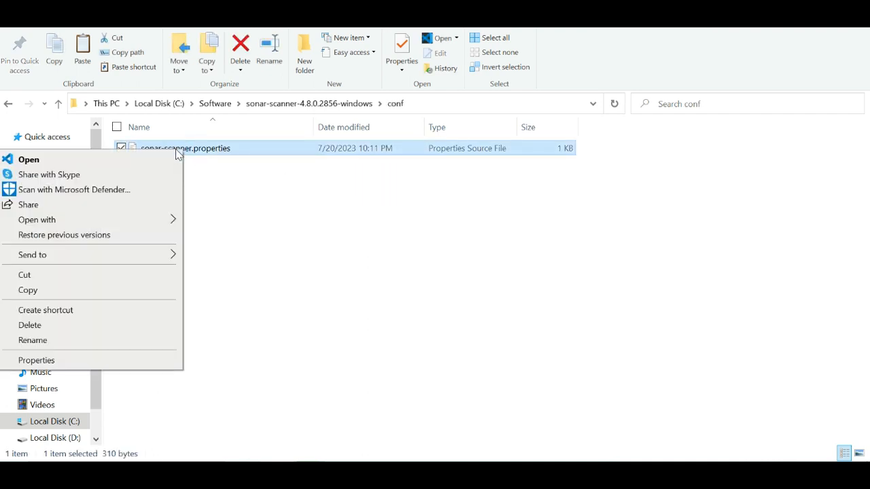
mouse_move(126, 224)
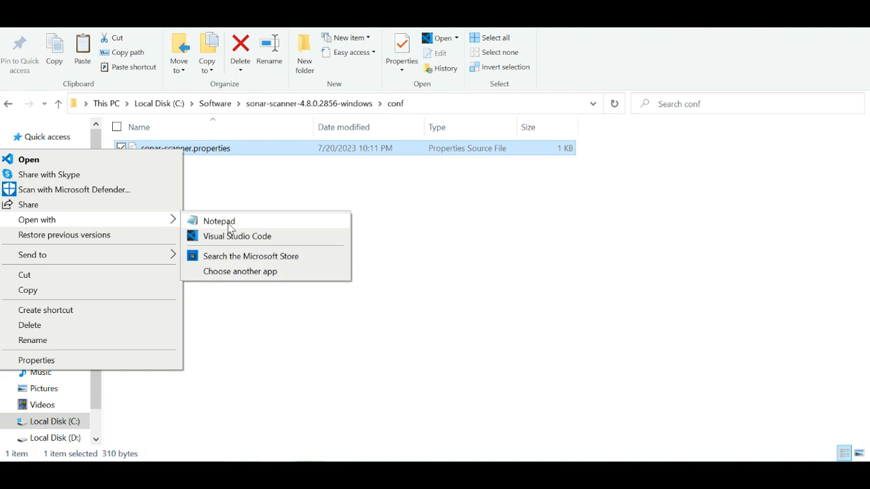
click(259, 219)
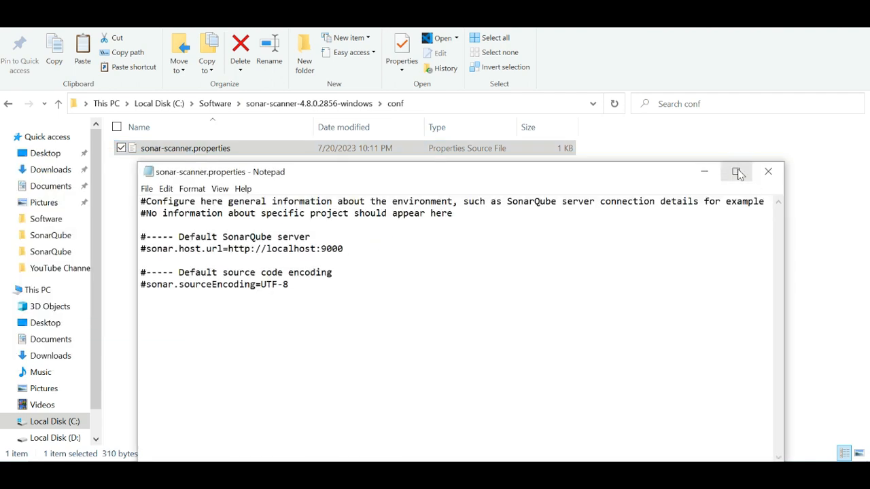
click(735, 172)
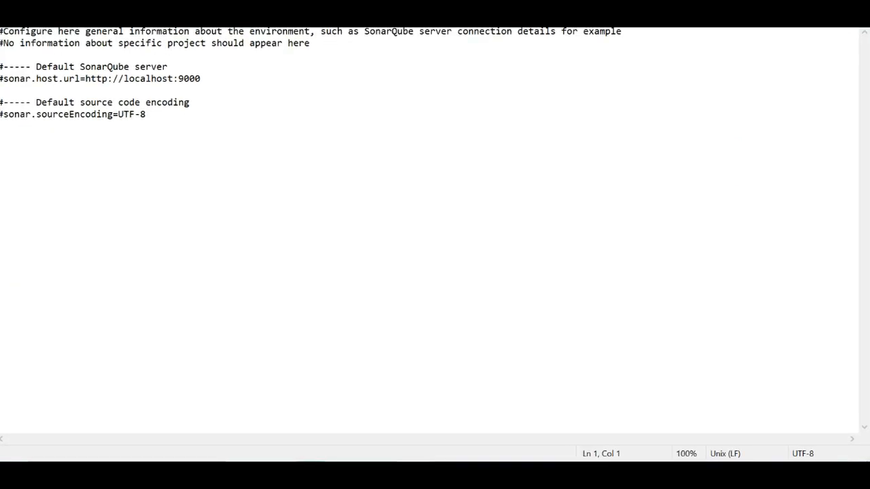
Change the port in the sonar.host.url line to 9099 and save sonar-scanner.properties.
click(206, 80)
click(7, 20)
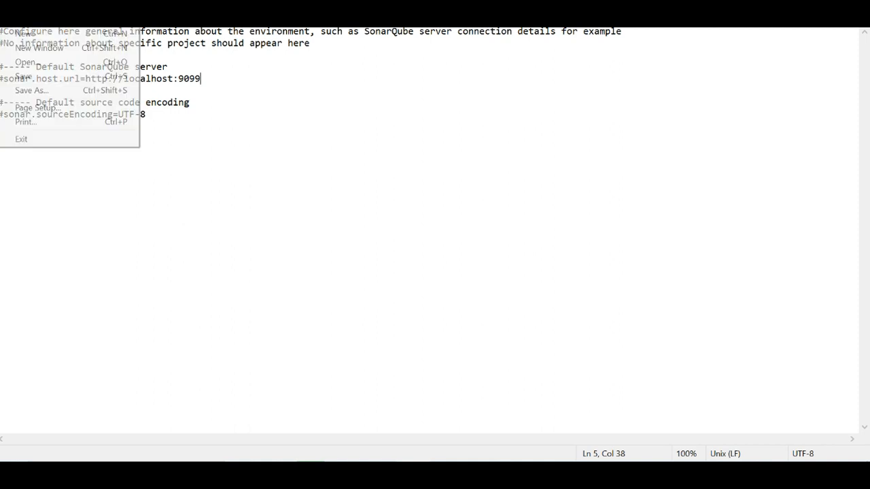
click(24, 76)
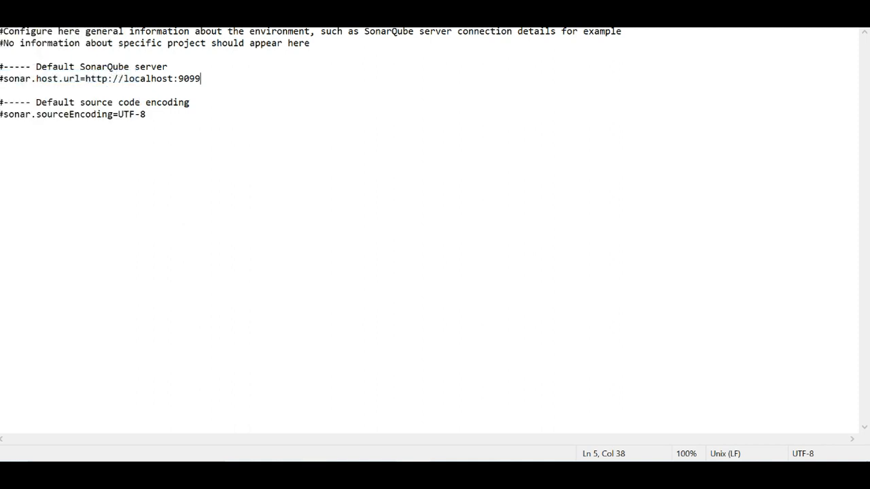
Uncomment the sonar.host.url line, save sonar-scanner.properties, and close the file.
click(9, 79)
key(BackSpace)
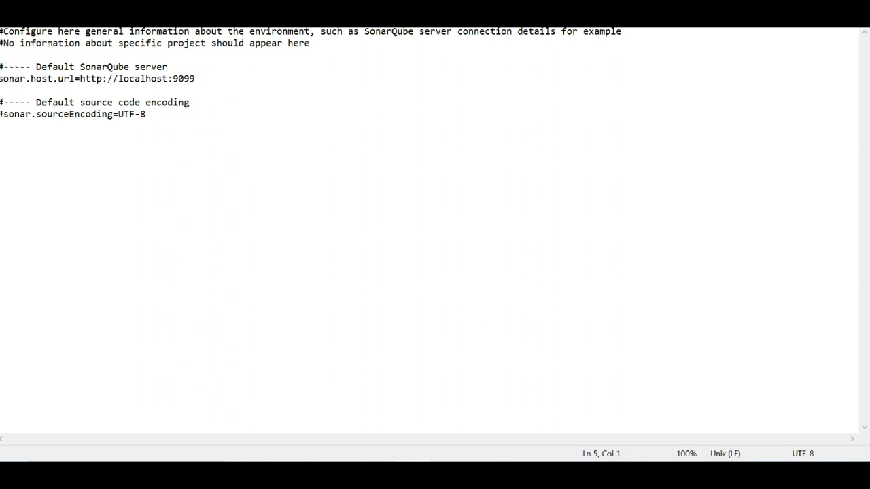
click(13, 19)
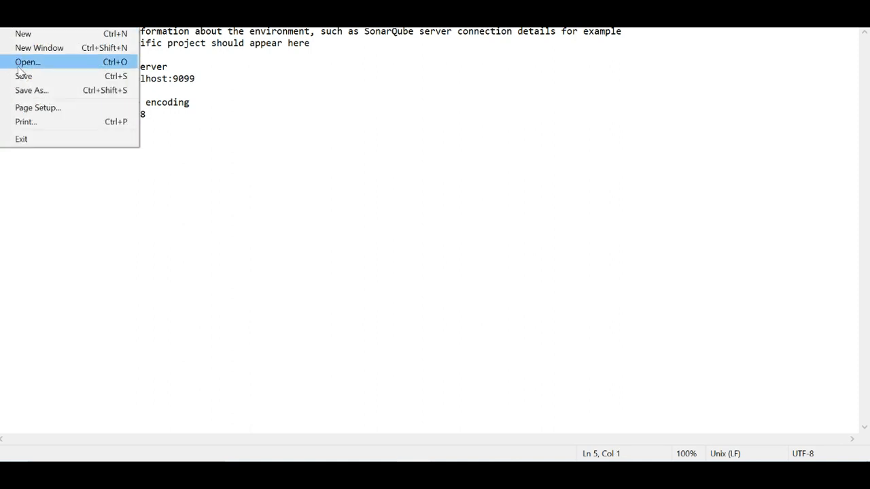
click(23, 76)
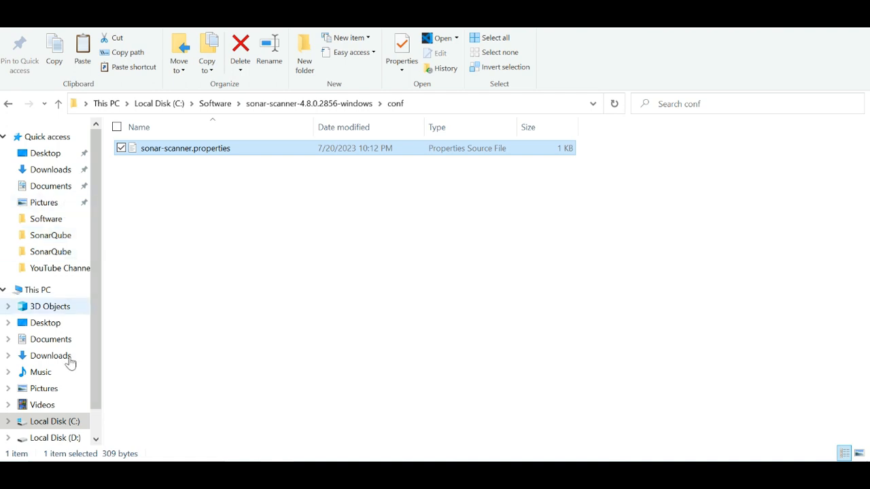
Extract sonarqube-10.1.0.73491.zip in the Downloads folder to its default destination subfolder, showing the extracted files when complete.
click(218, 104)
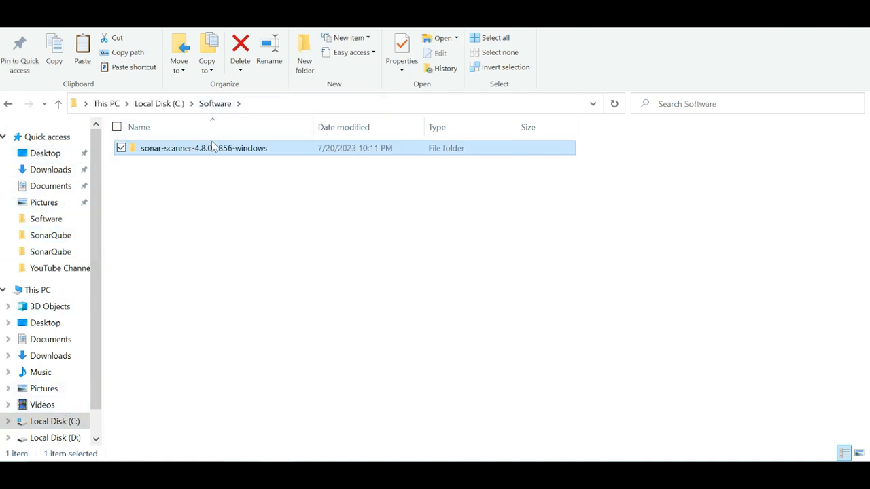
click(59, 174)
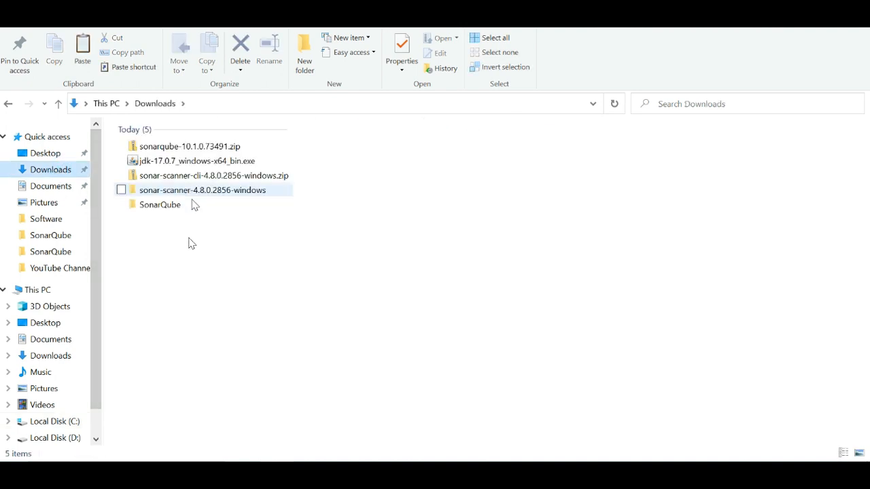
click(209, 147)
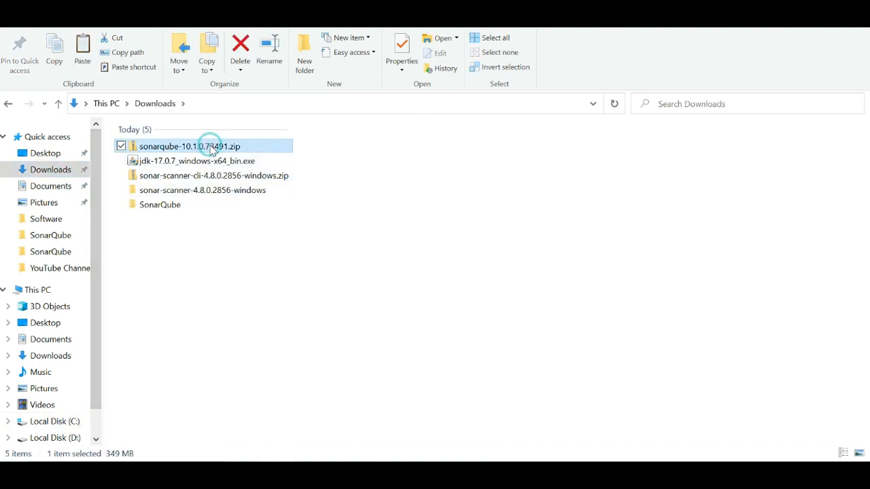
right_click(209, 145)
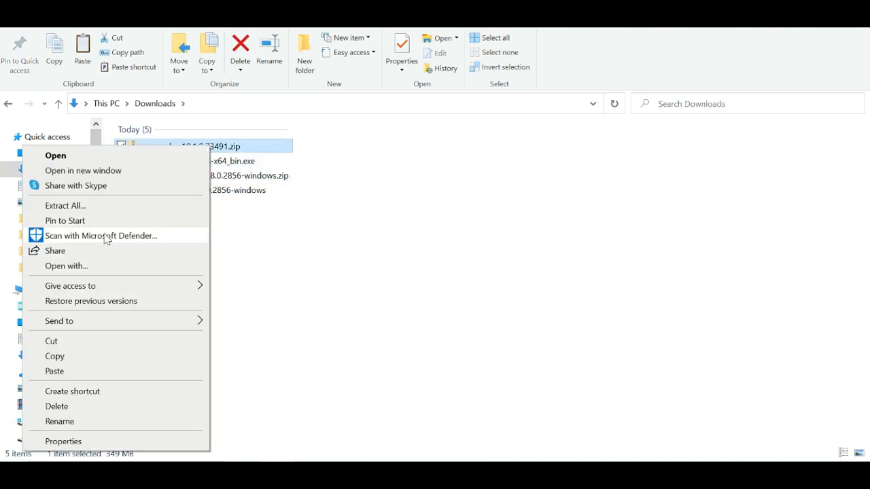
click(86, 205)
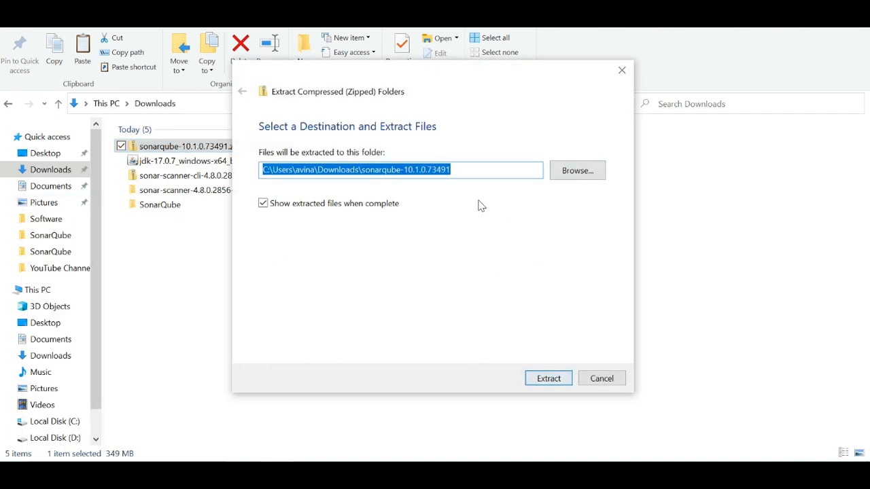
click(549, 379)
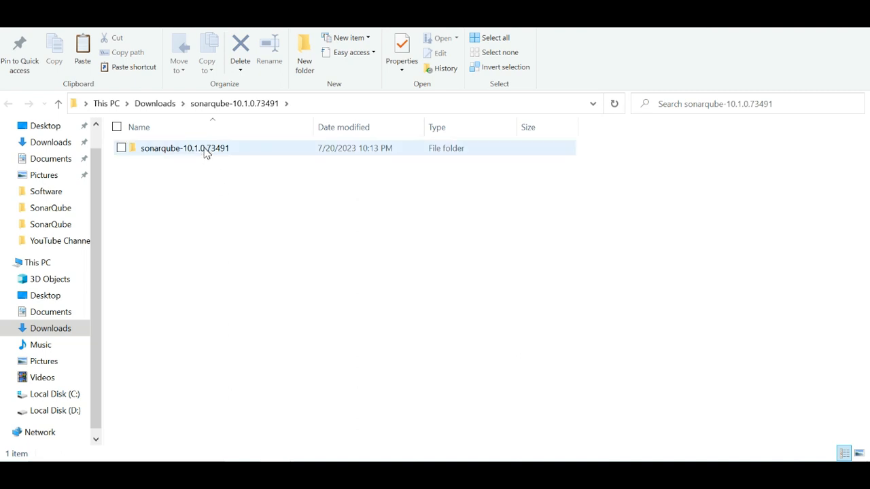
Copy the inner sonarqube-10.1.0.73491 folder into the Software folder on Local Disk (C:).
click(181, 155)
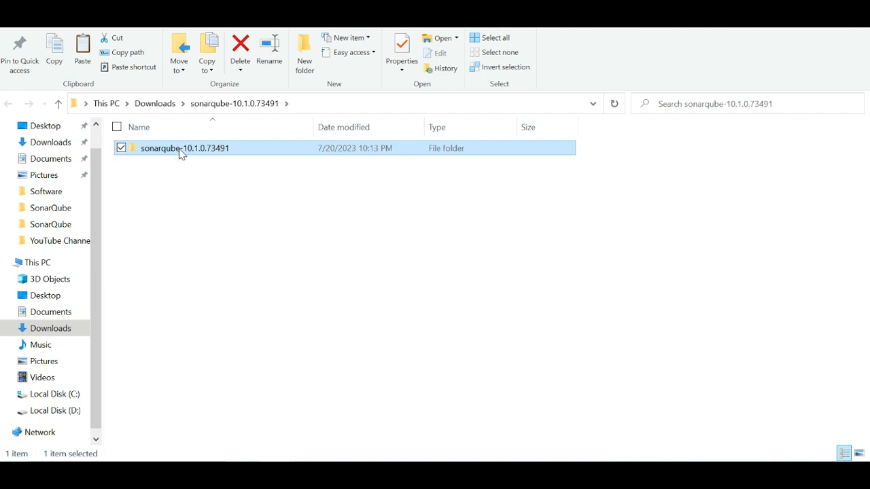
click(68, 394)
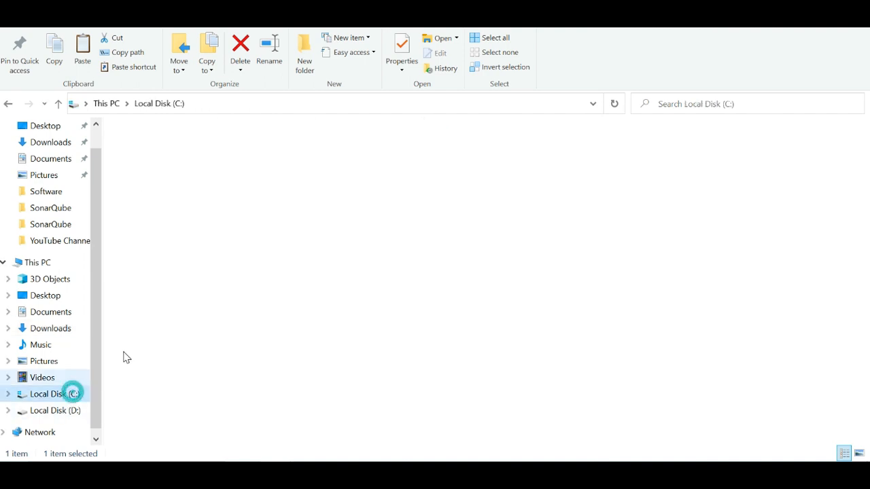
double_click(165, 283)
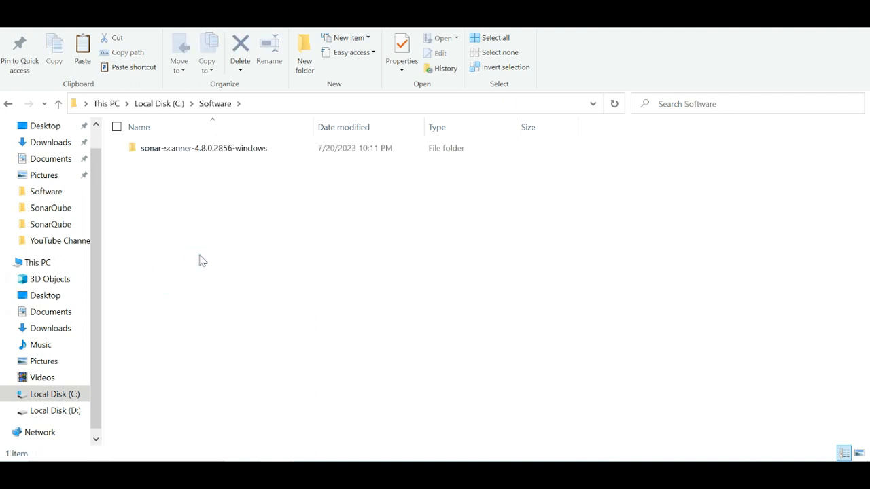
key(ctrl+v)
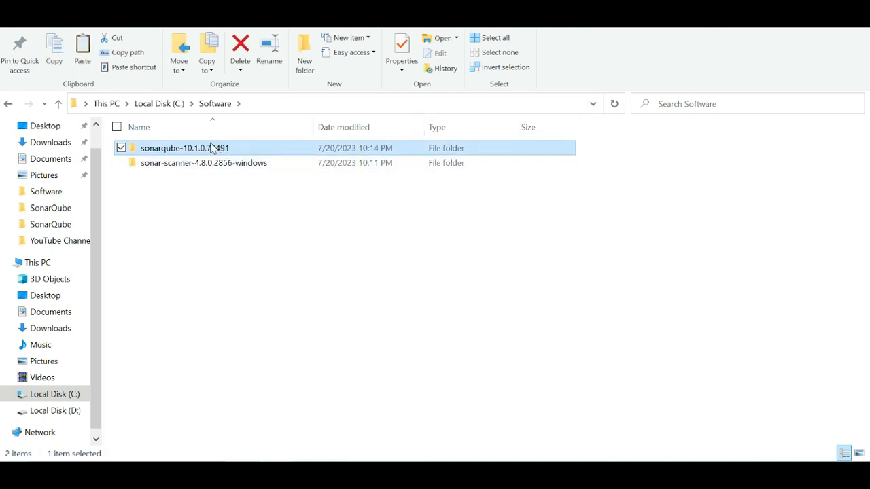
Open sonar.properties from the conf folder of the copied sonarqube-10.1.0.73491 folder in a maximized Notepad window.
double_click(210, 148)
double_click(170, 164)
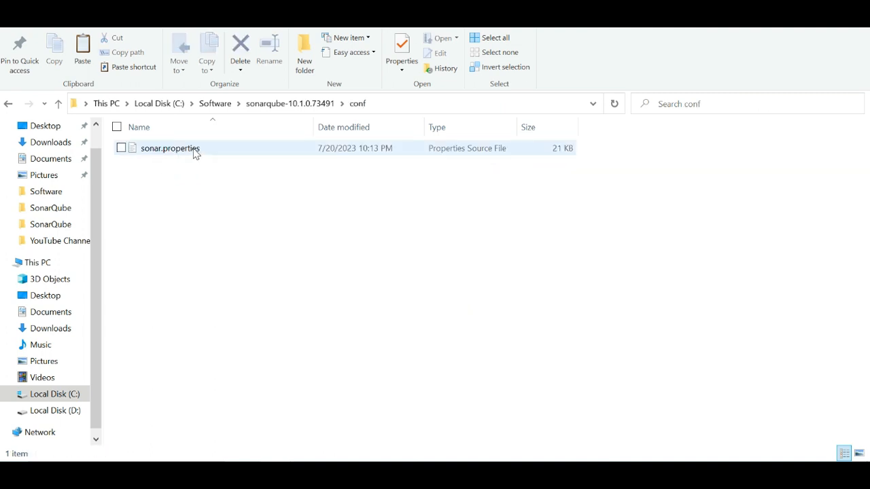
right_click(195, 152)
mouse_move(133, 219)
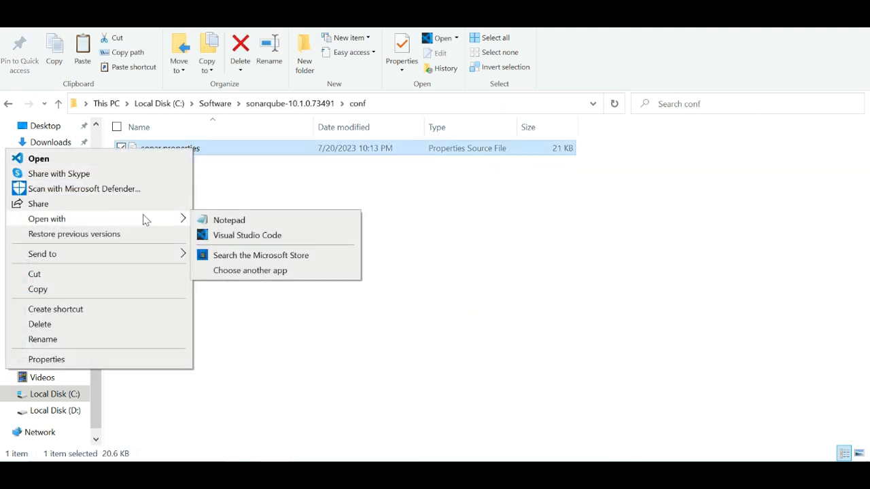
click(236, 221)
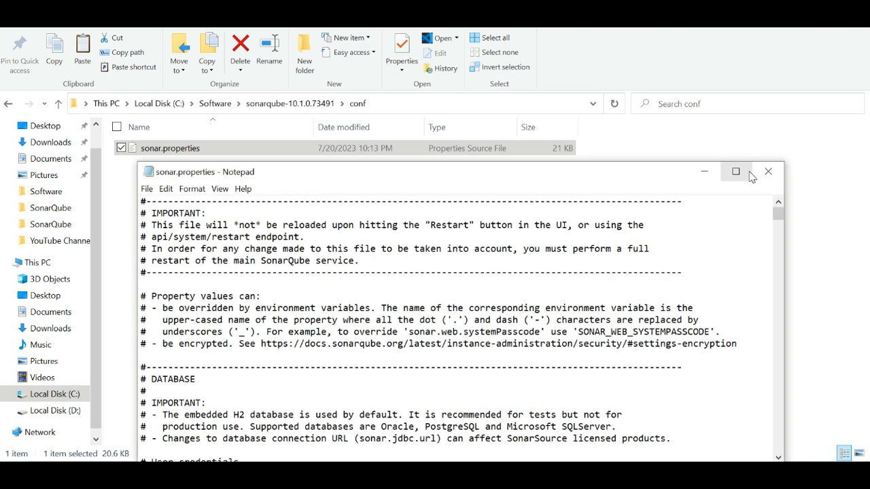
click(735, 171)
Set the sonar.web.port value to 9099 in the web server settings and save sonar.properties.
scroll(435, 231, down, 17)
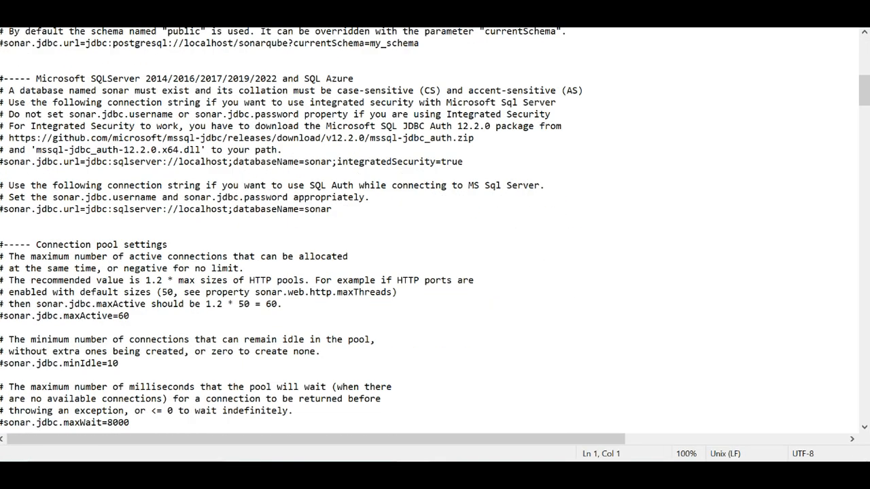
scroll(435, 231, down, 4)
scroll(435, 231, down, 12)
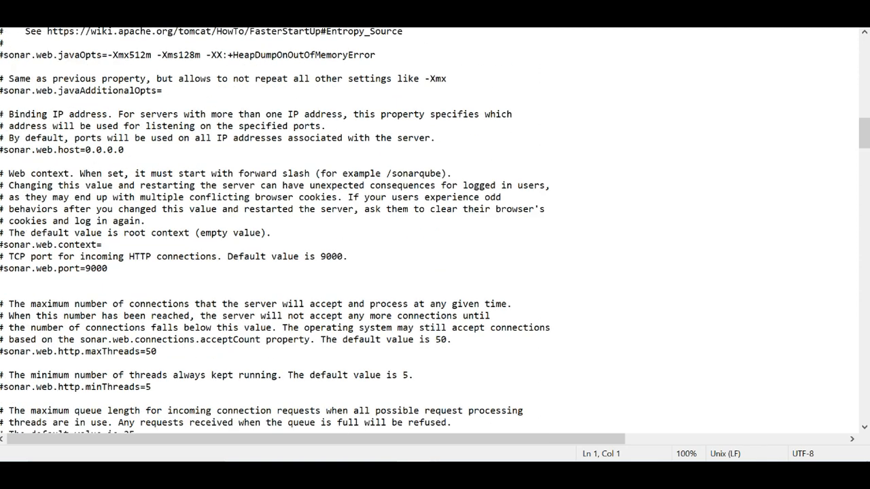
click(109, 269)
key(BackSpace)
key(BackSpace)
text(99)
click(5, 24)
click(21, 77)
Uncomment the sonar.web.port line, save sonar.properties, and close the file.
click(4, 268)
key(BackSpace)
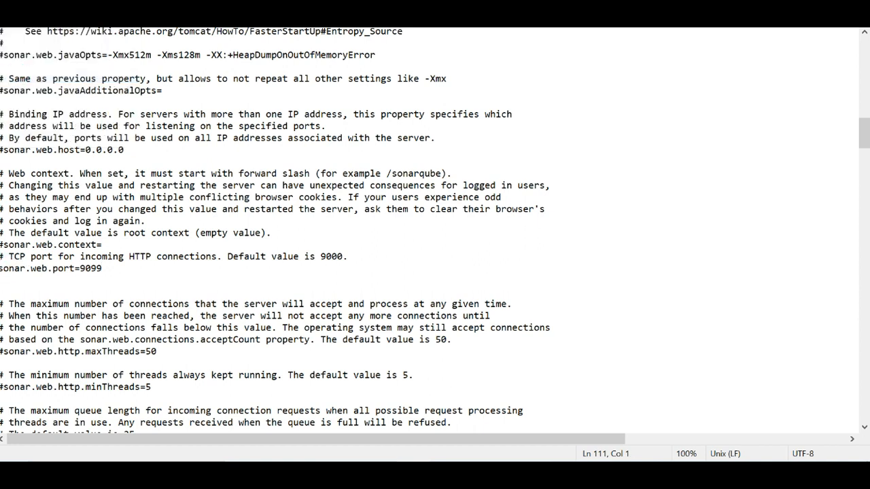
click(6, 24)
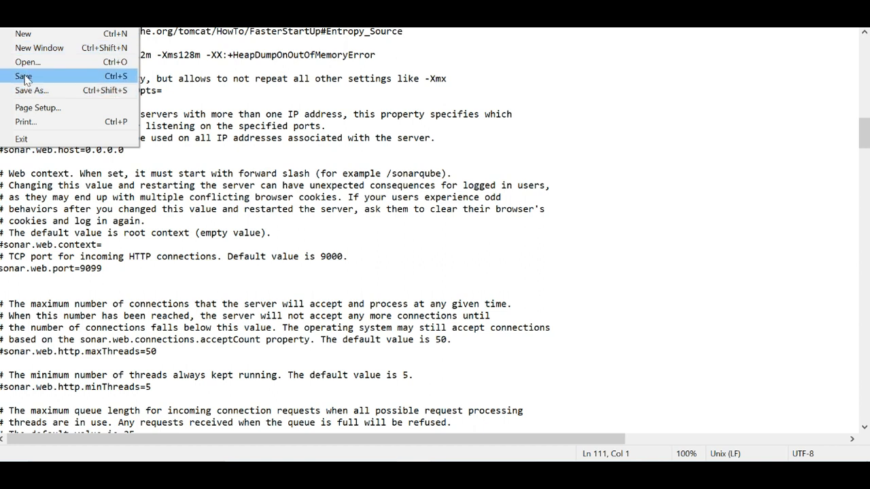
click(24, 75)
click(10, 27)
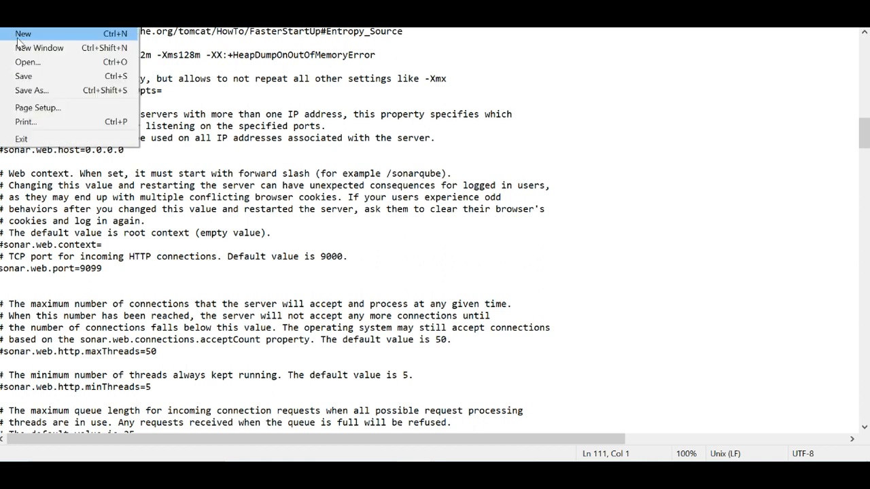
click(27, 75)
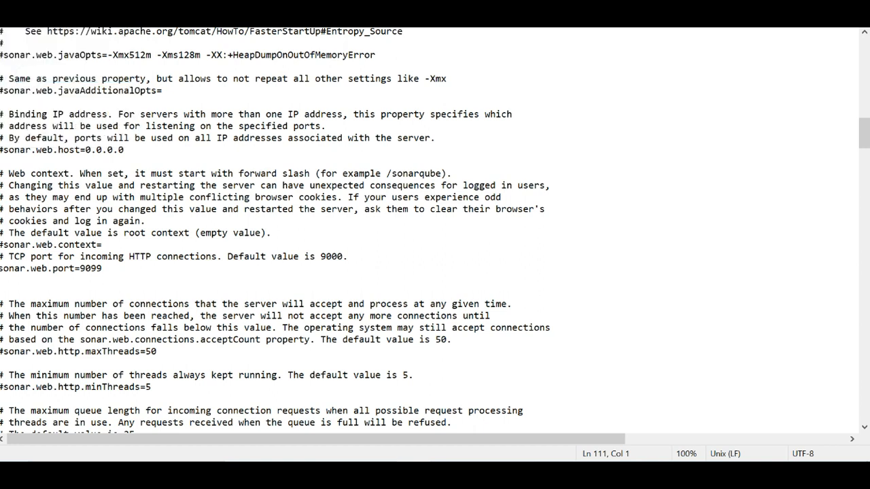
click(853, 9)
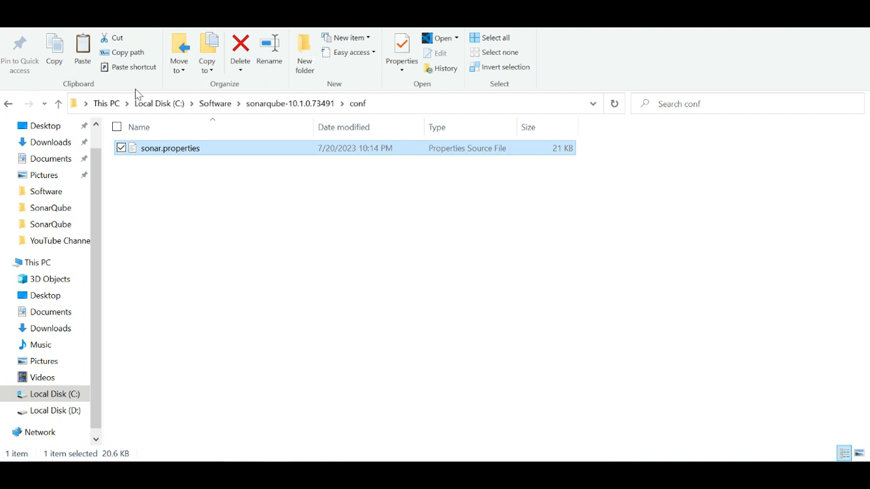
Run StartSonar.bat from the bin\windows-x86-64 folder of sonarqube-10.1.0.73491 and allow it to run past Microsoft Defender SmartScreen.
click(216, 106)
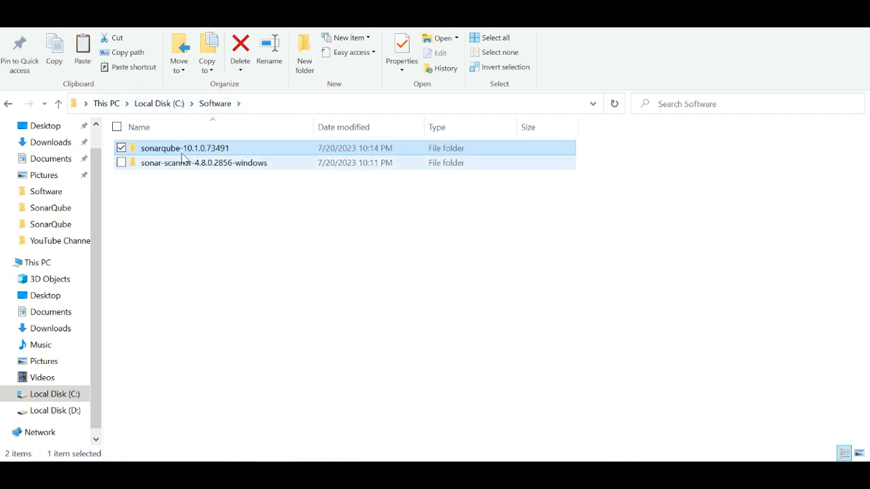
double_click(180, 150)
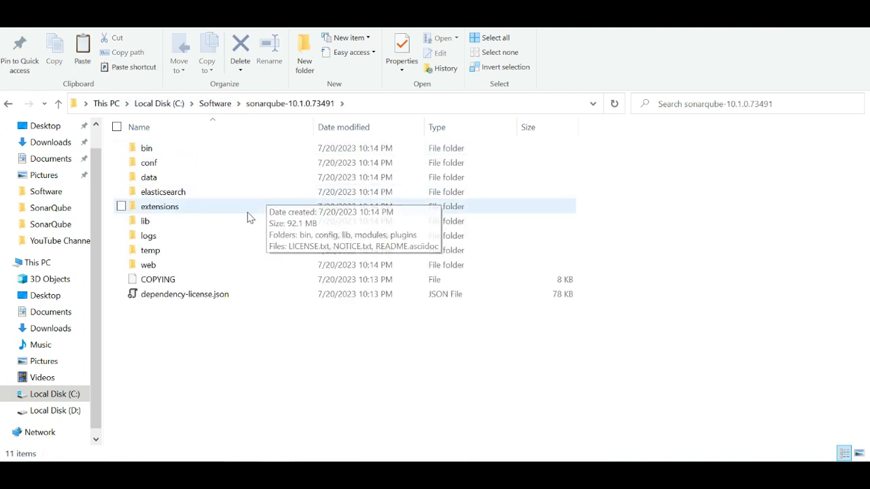
double_click(152, 155)
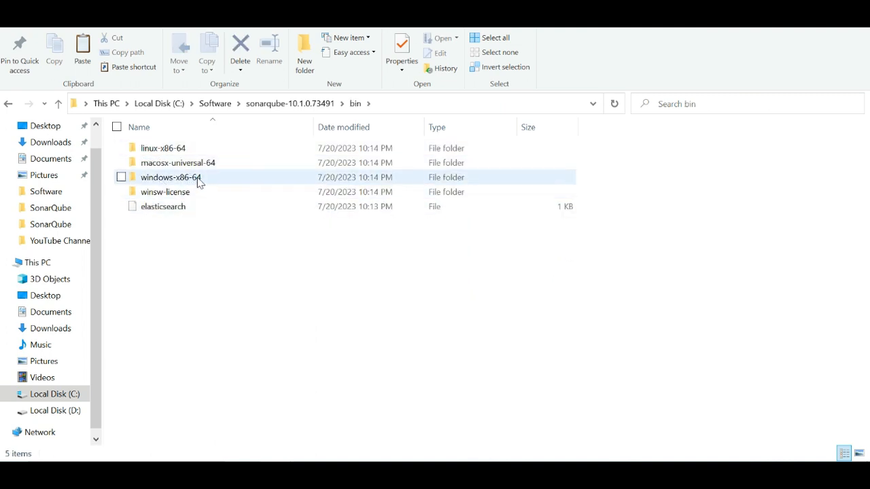
double_click(198, 180)
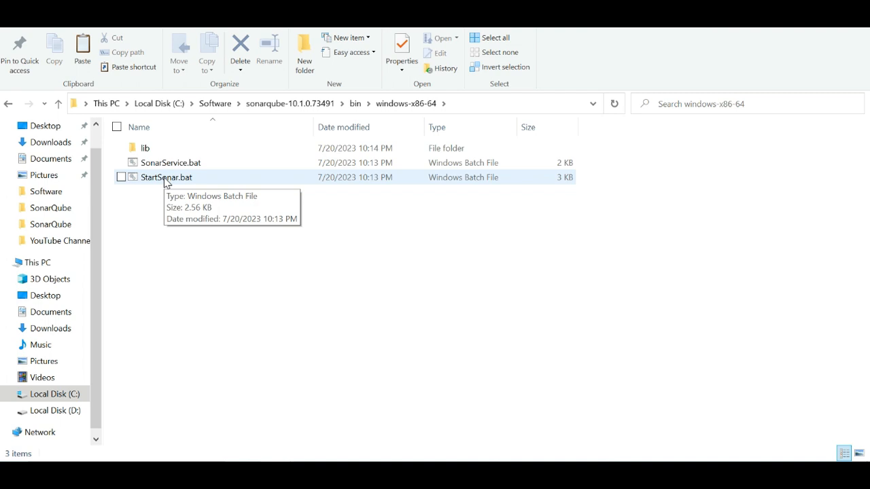
double_click(166, 181)
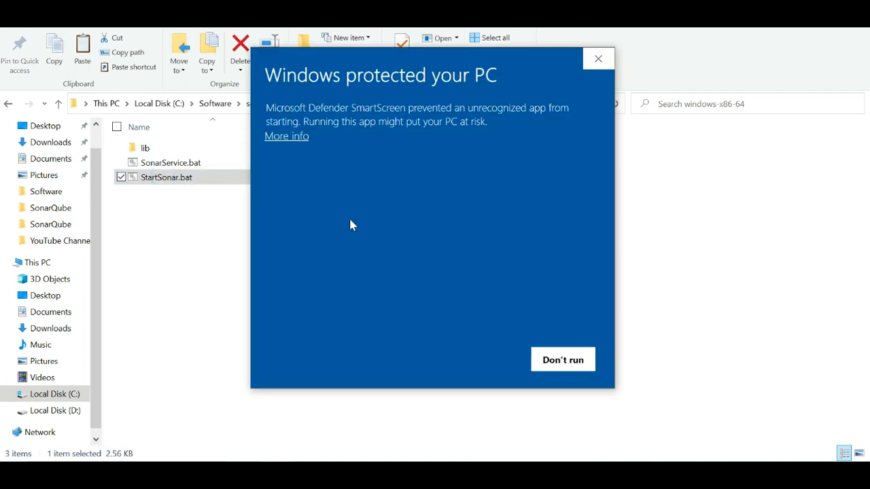
click(289, 136)
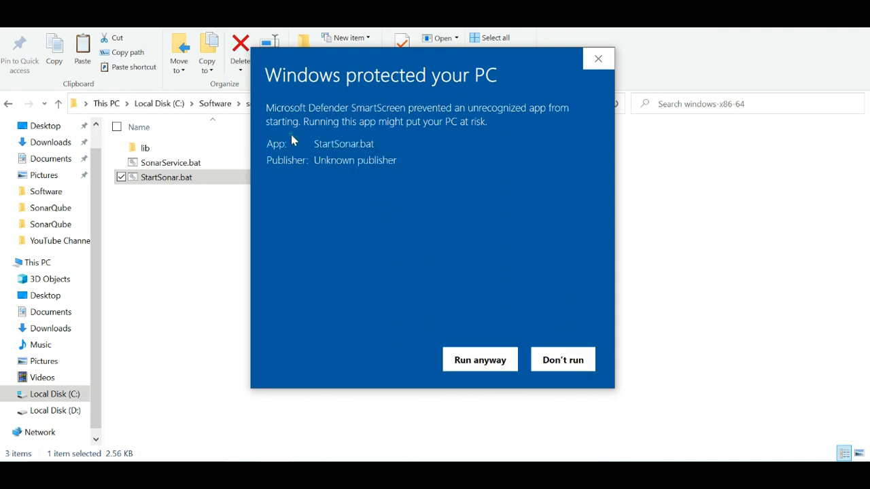
click(469, 362)
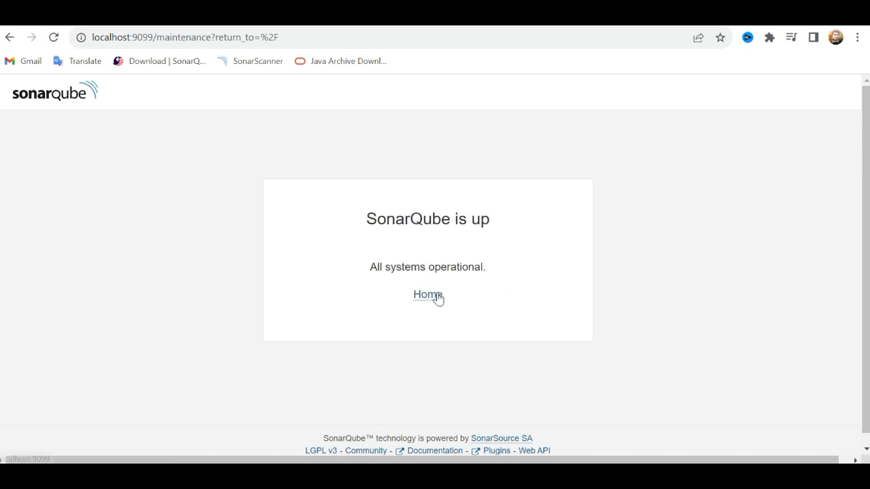
In the browser, open the SonarQube home page on localhost:9099 and log in as admin with the account password.
click(439, 297)
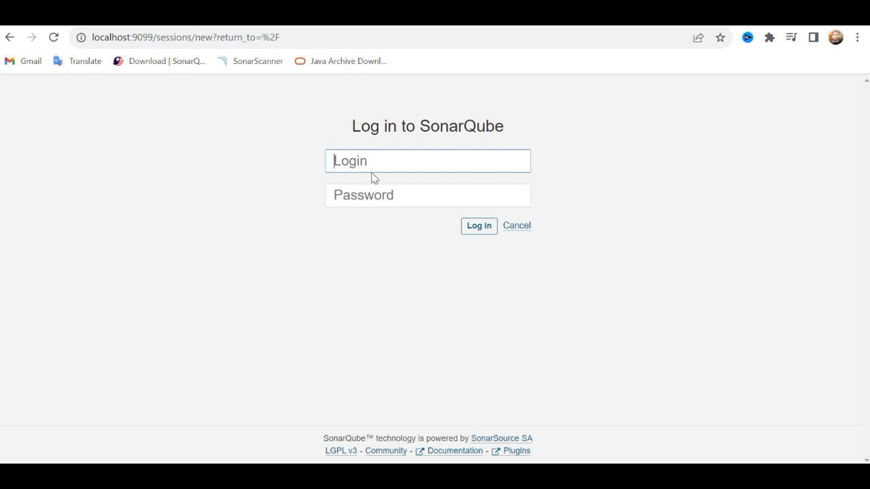
key(Return)
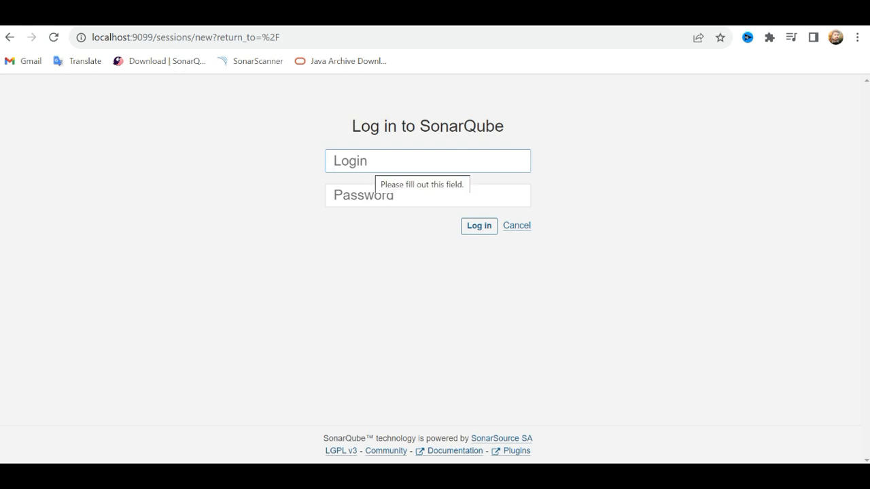
text(admin)
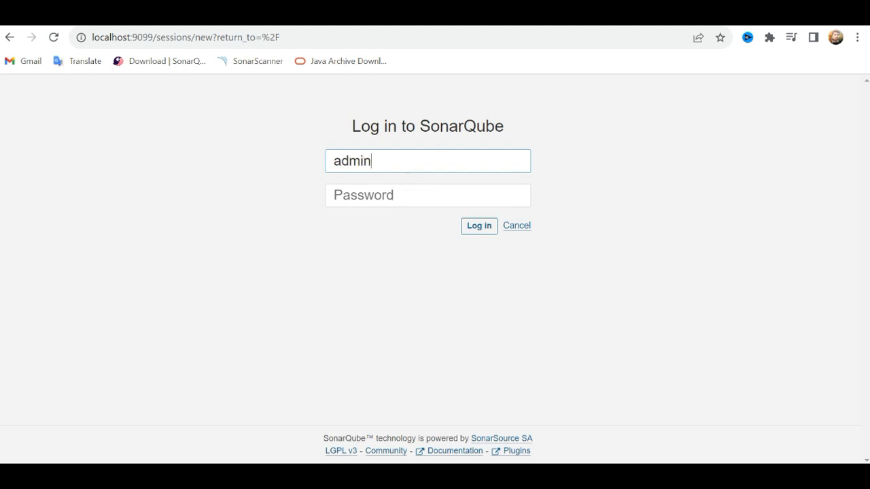
key(Tab)
text(•••••)
click(476, 226)
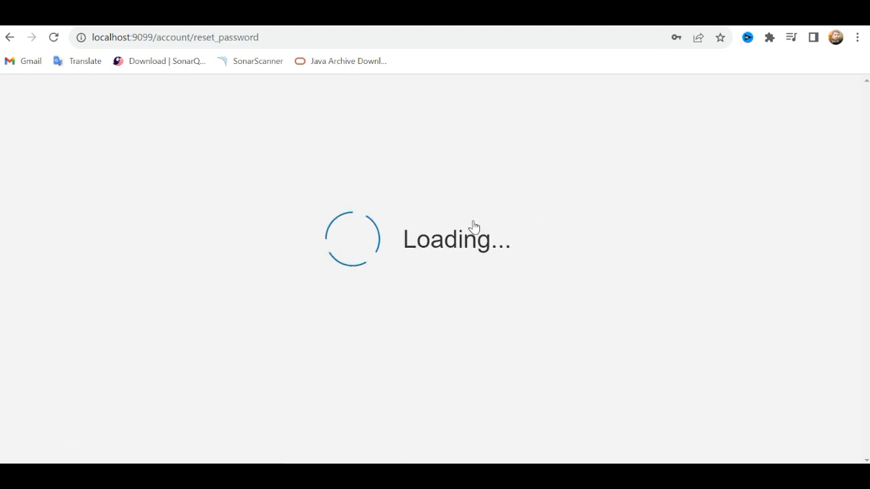
click(554, 224)
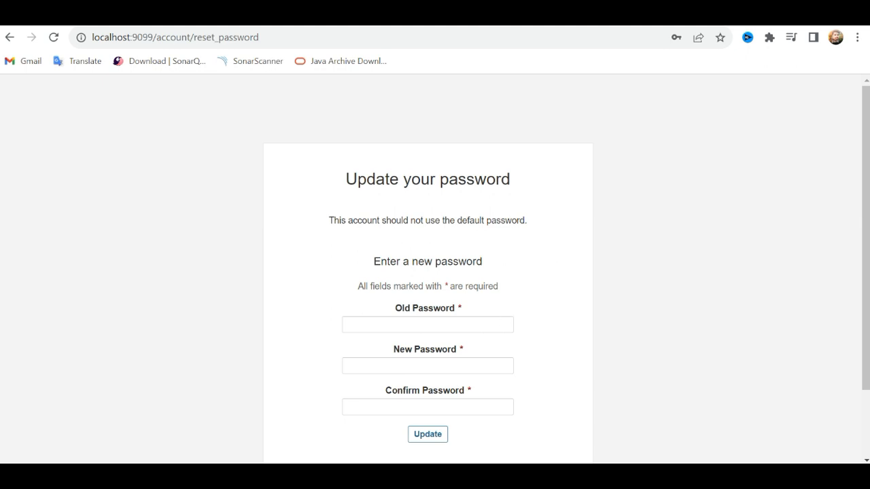
Replace the default account password by entering the old password and a confirmed new password, and dismiss the SonarLint promotion.
click(428, 325)
text(admin)
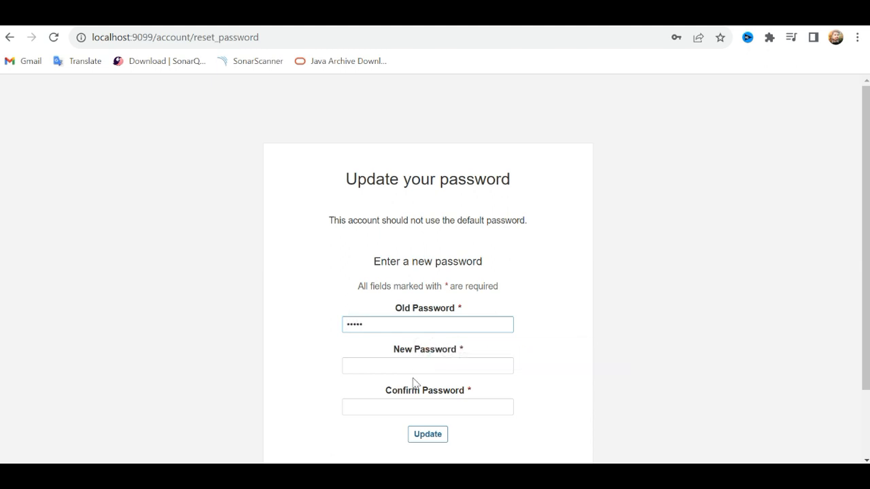
key(Tab)
text(1234)
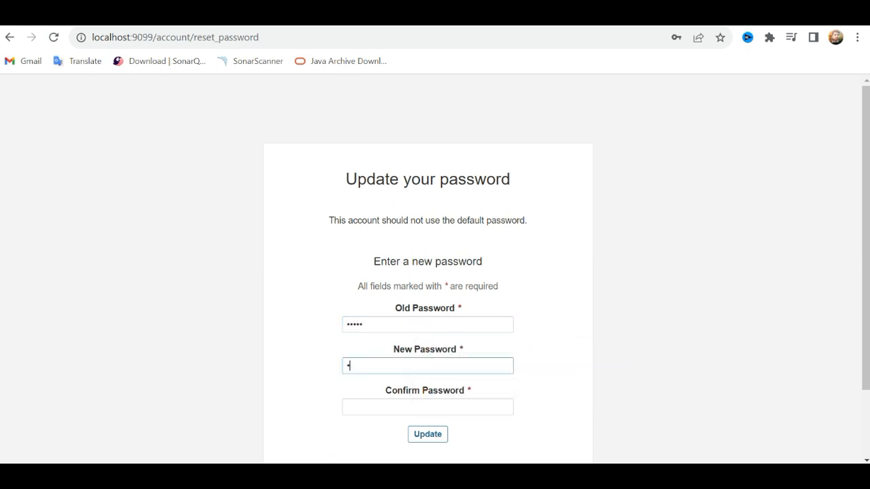
text(5678)
key(Tab)
text(12345)
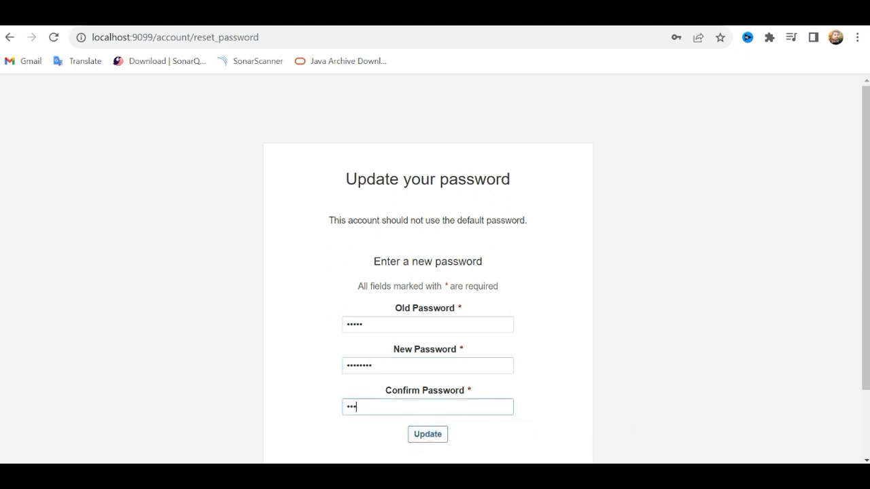
text(678)
click(424, 434)
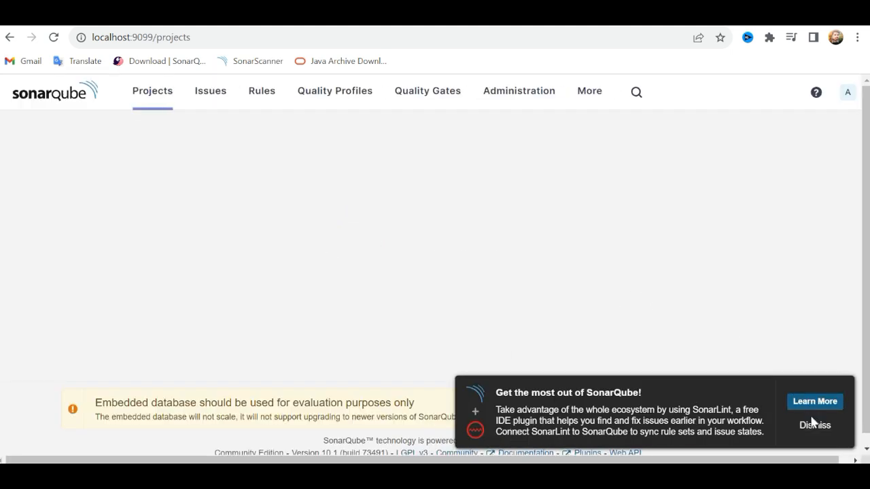
click(813, 426)
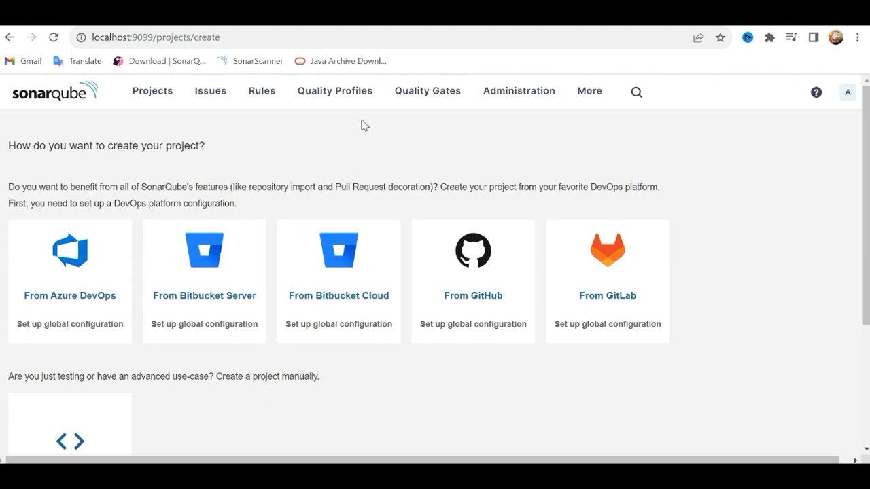
Look through the Issues page and the project creation options, down to the option for creating a project manually.
click(155, 93)
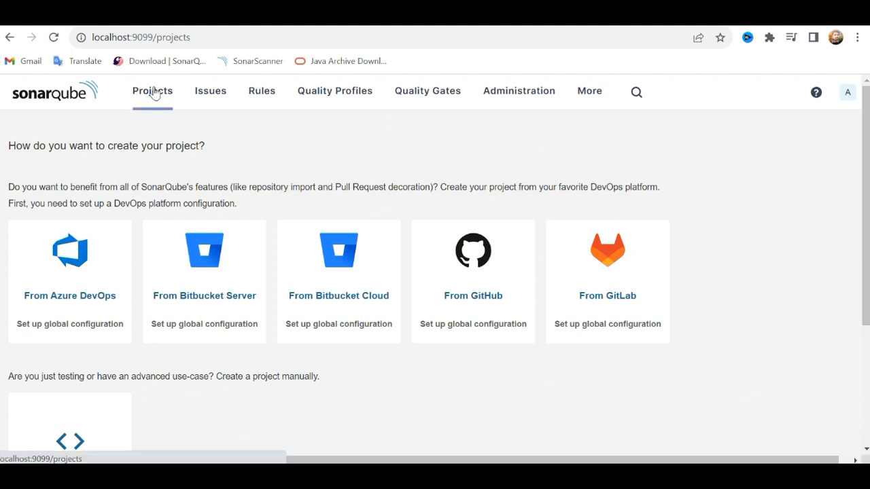
click(211, 93)
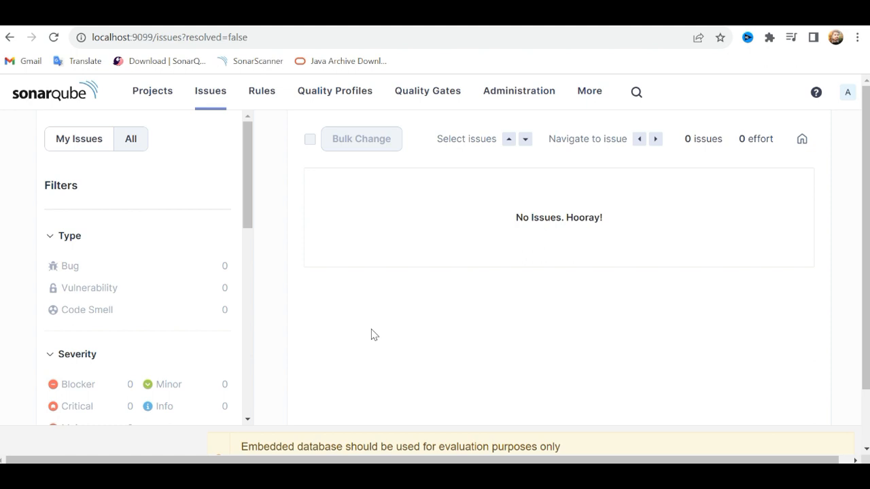
click(171, 99)
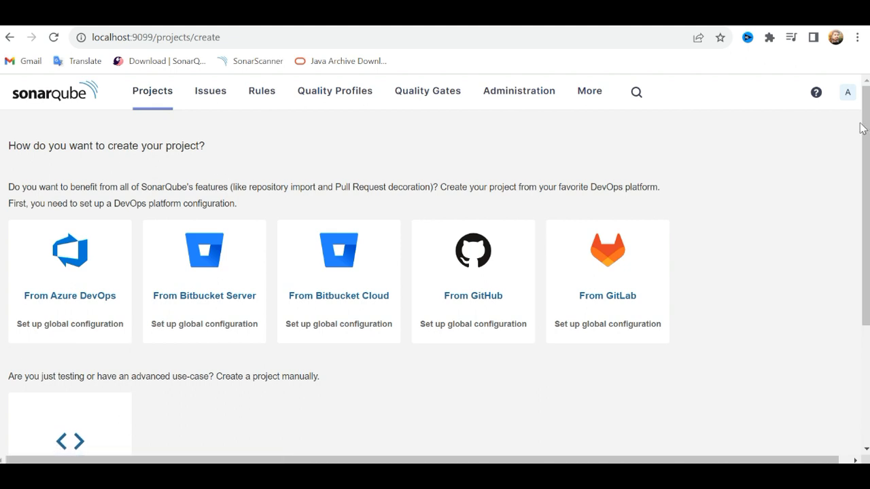
drag(865, 131, 867, 185)
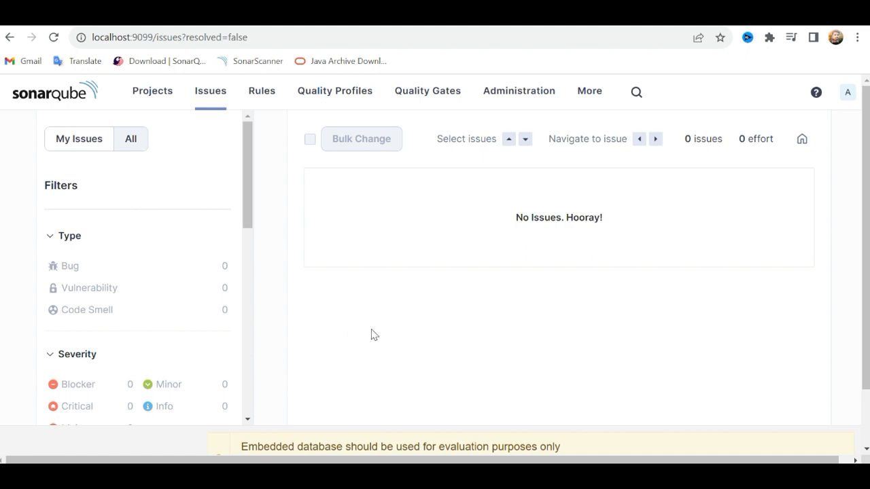
click(170, 99)
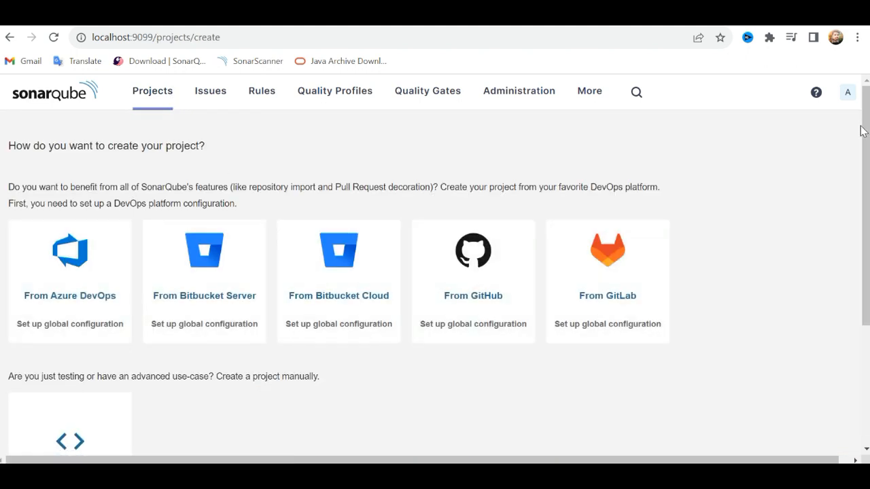
drag(866, 131, 867, 184)
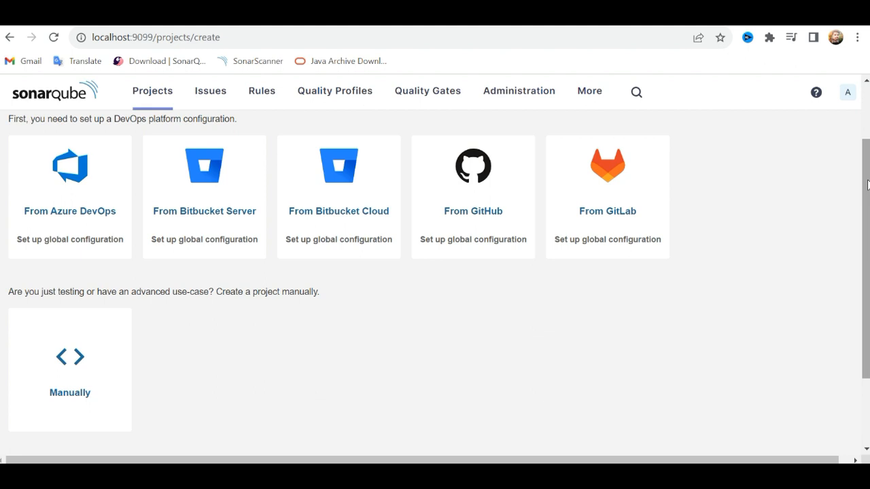